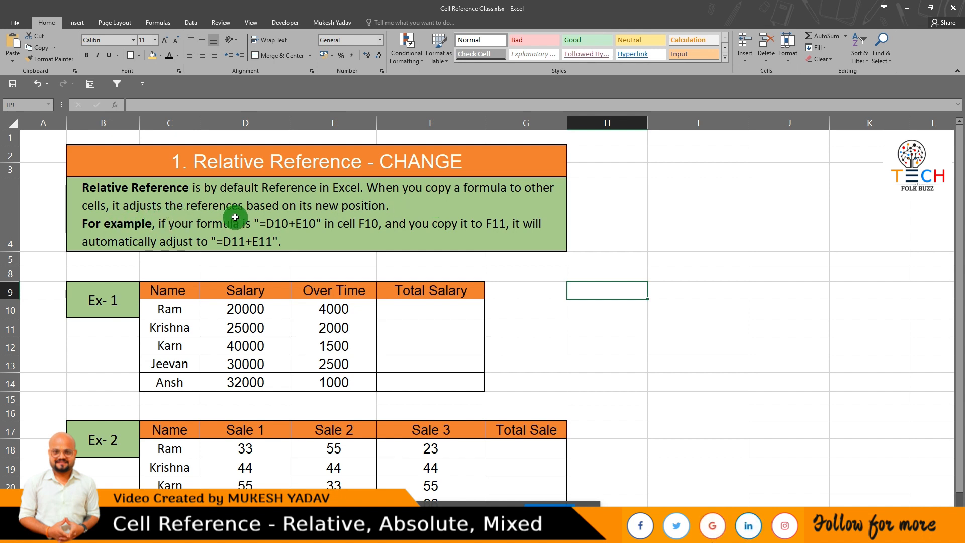
click(438, 307)
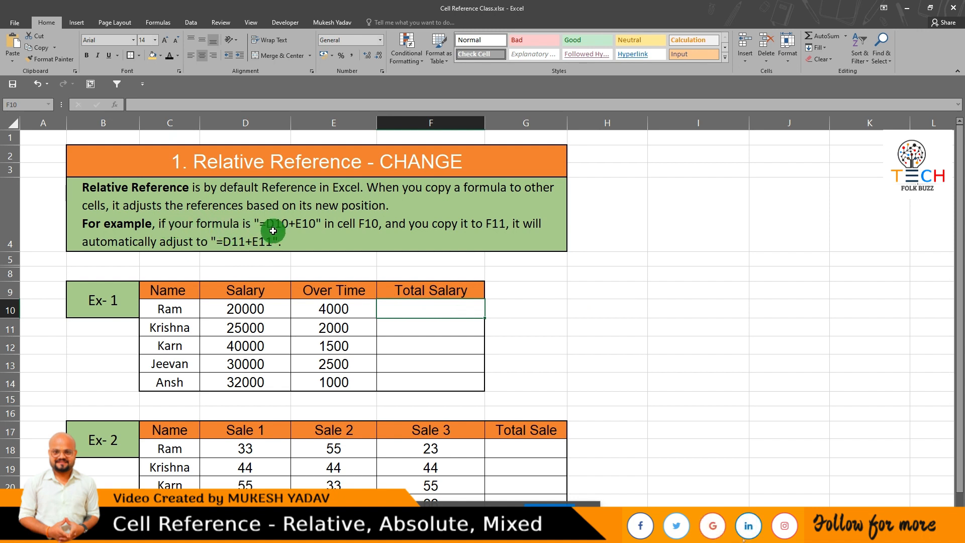
drag(236, 317, 302, 312)
click(241, 309)
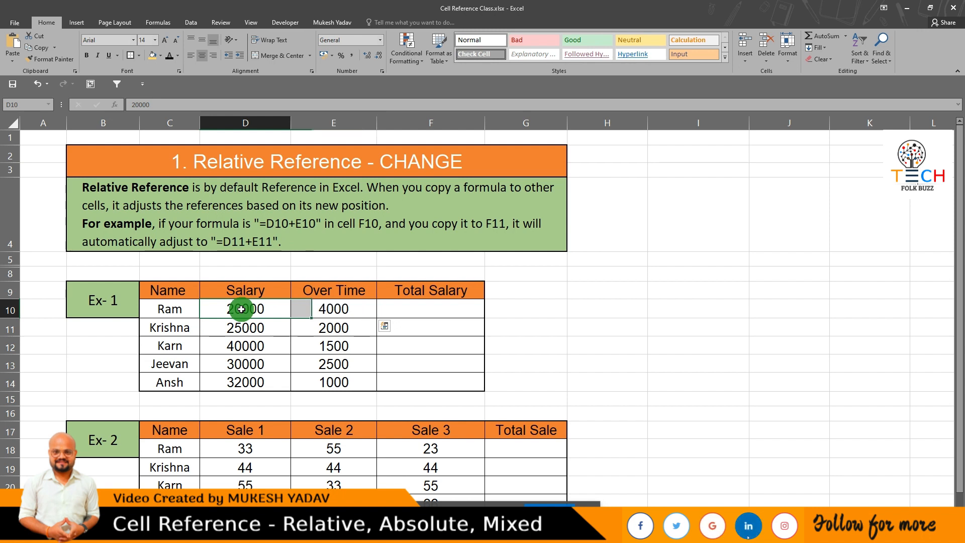
click(332, 308)
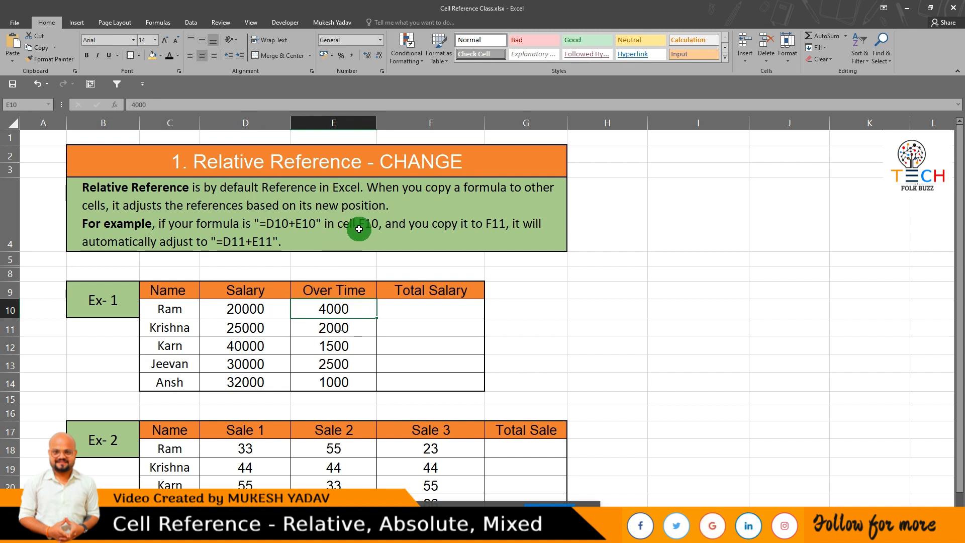
Enter the formula =D10+E10 in cell F10 to add salary and overtime for the first row of Ex-1
click(436, 313)
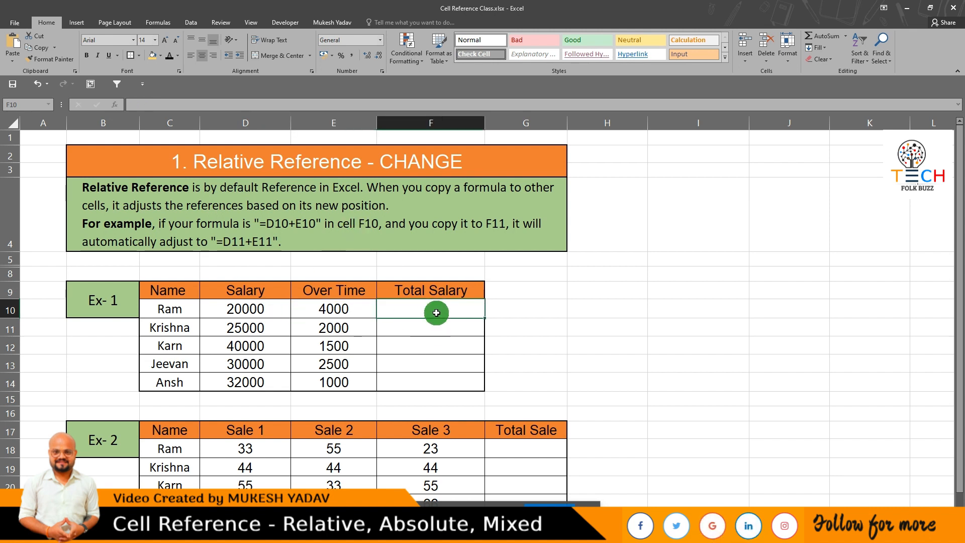
text(=)
key(Left)
key(Left)
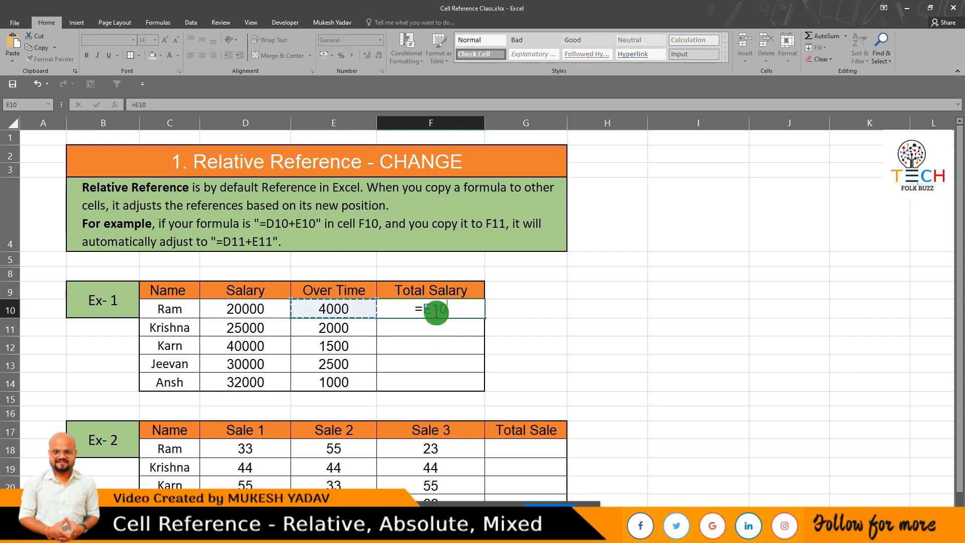
text(+)
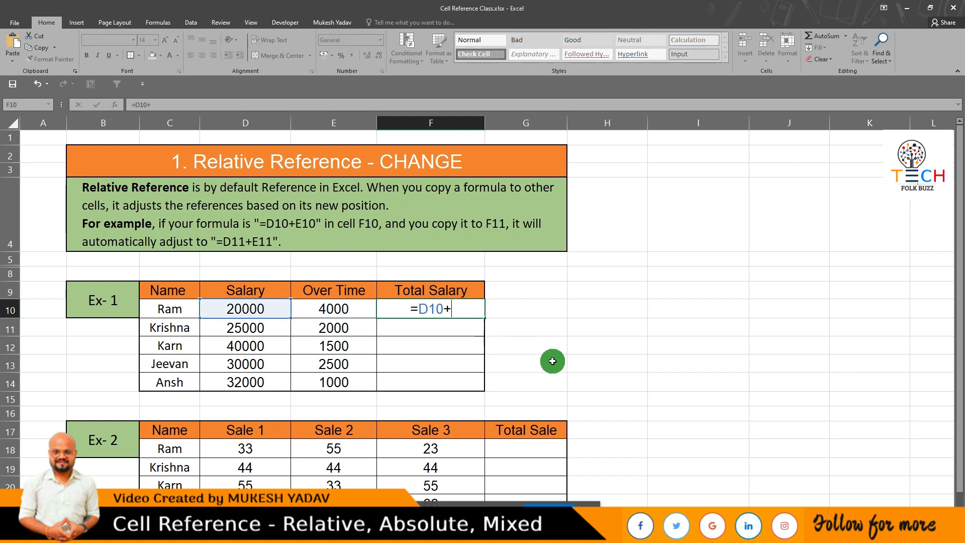
key(Left)
key(Left)
key(Right)
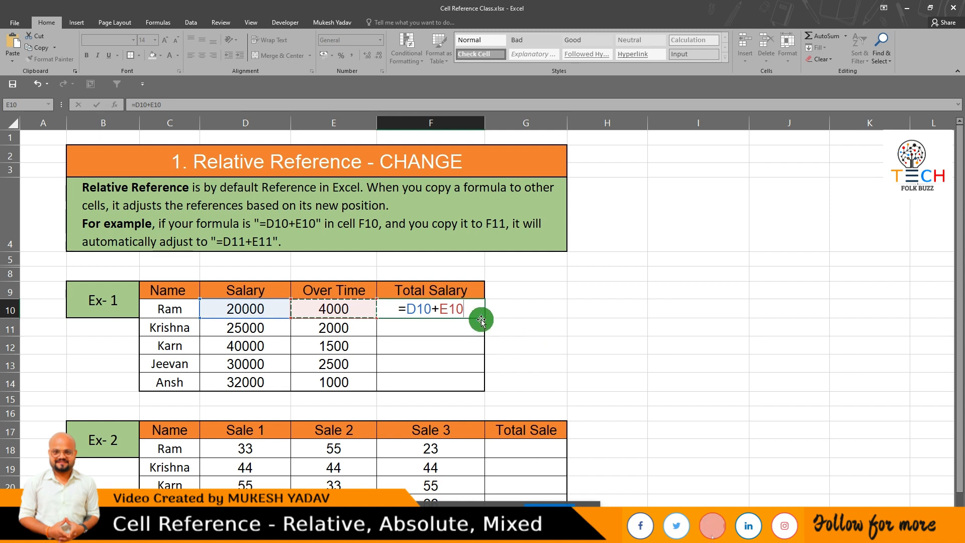
key(Return)
Copy the Total Salary formula from F10 into F11
click(448, 308)
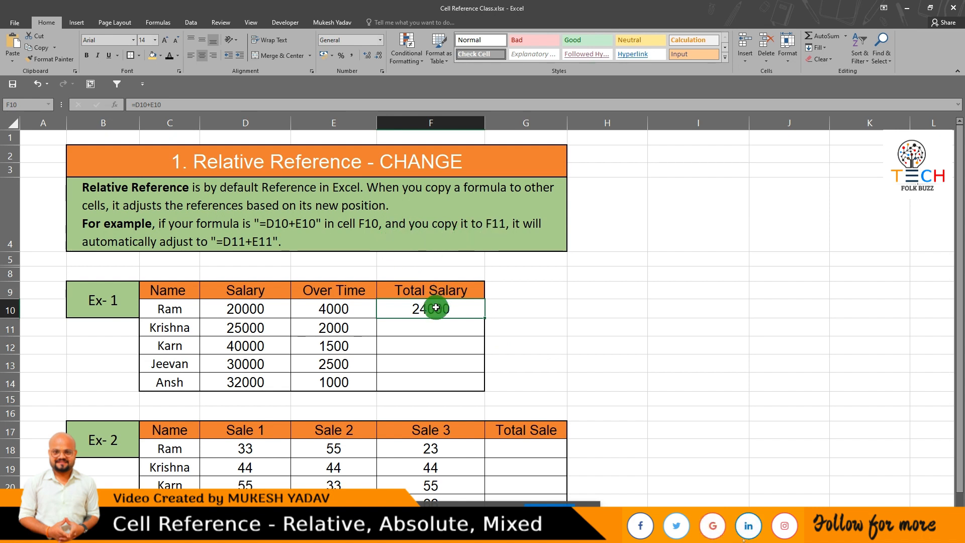
click(413, 329)
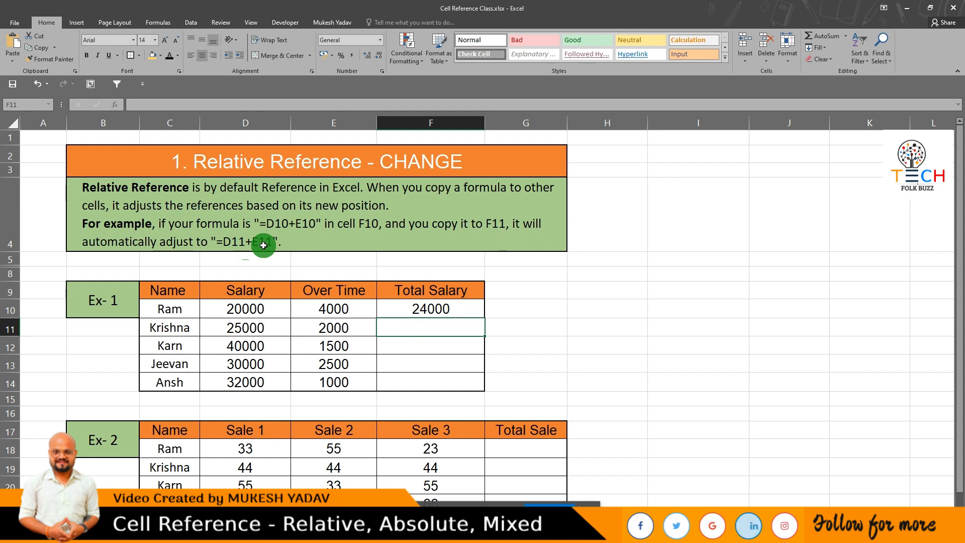
click(443, 307)
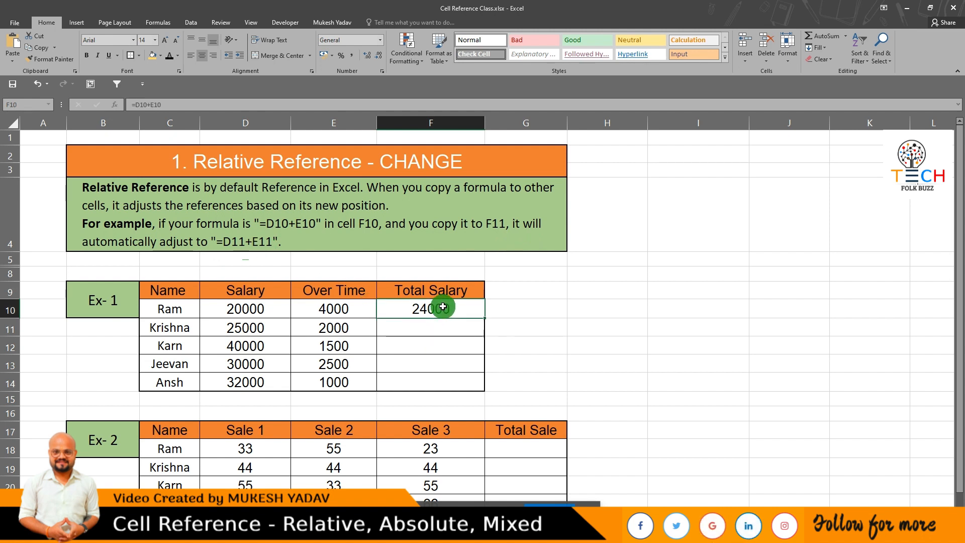
key(ctrl+c)
click(428, 329)
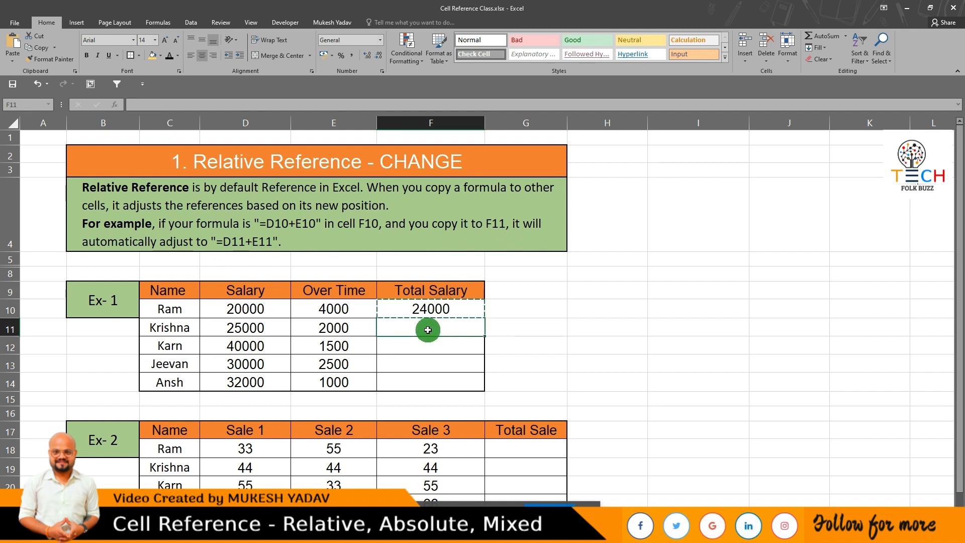
key(ctrl+v)
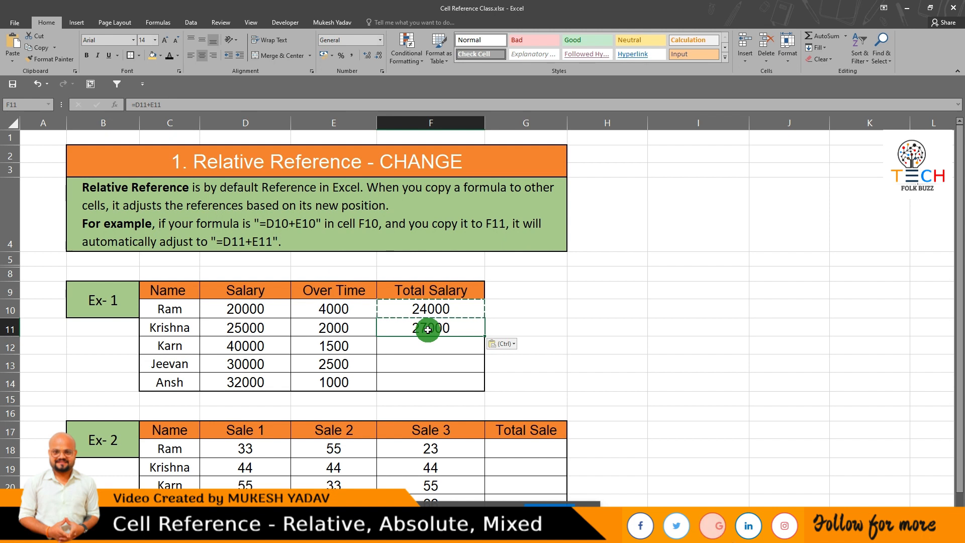
Inspect the cell references in the F11 formula, then leave the cell without saving any edit
double_click(456, 328)
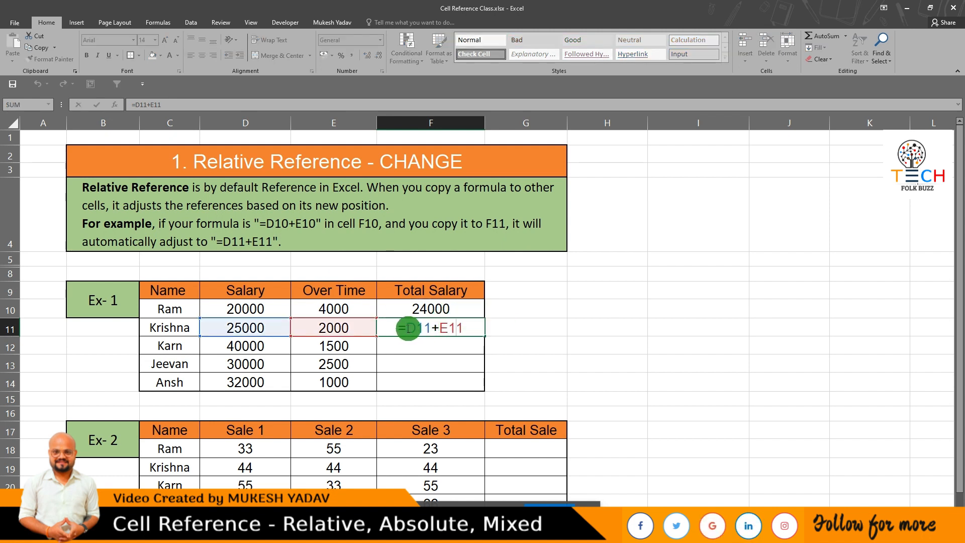
double_click(466, 327)
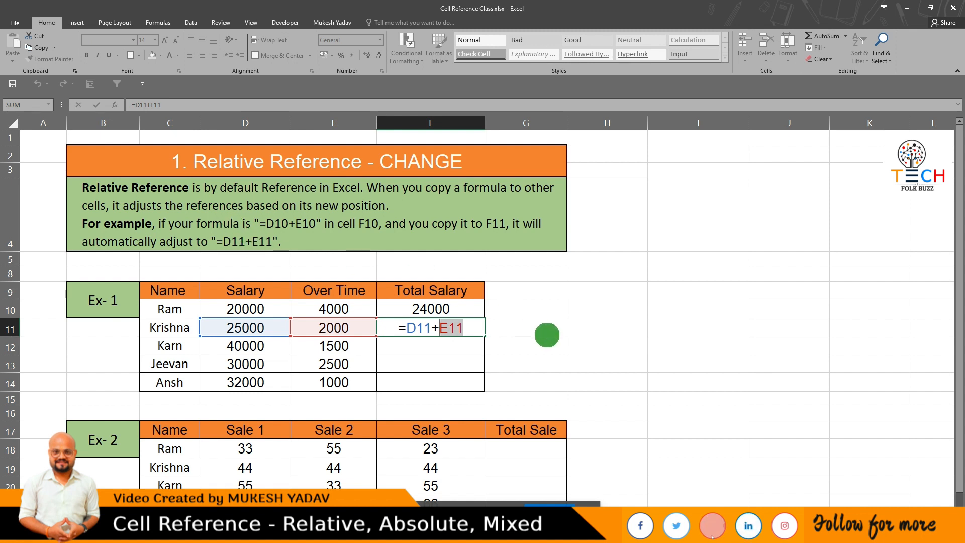
click(531, 330)
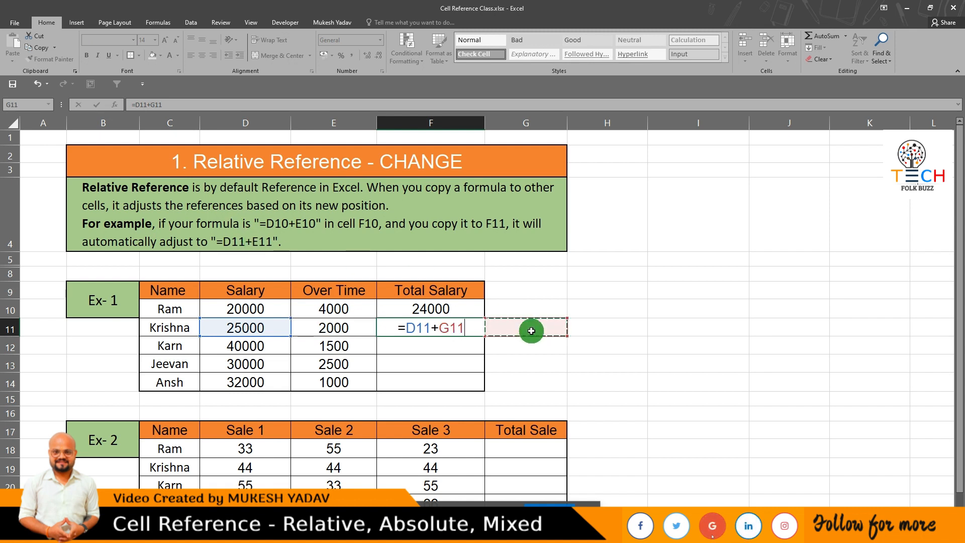
key(Escape)
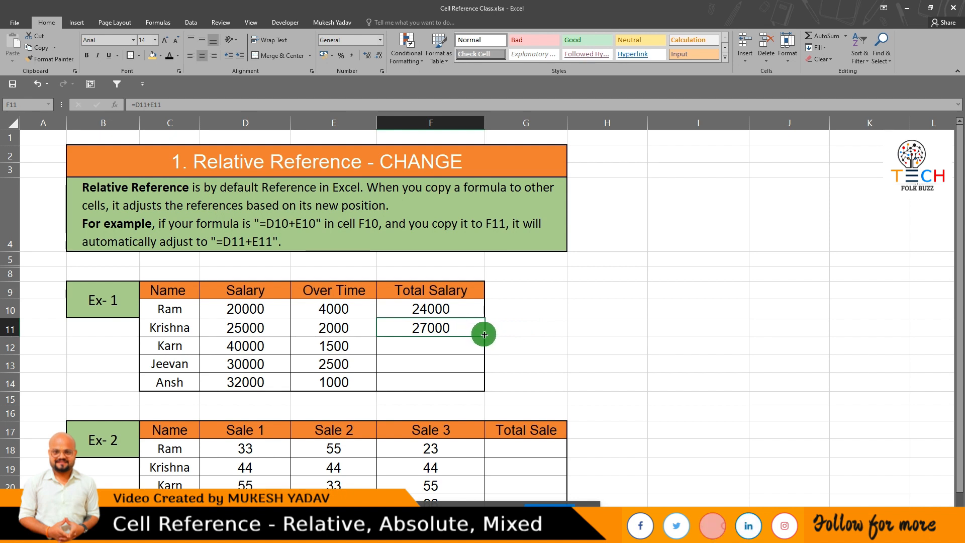
Fill the Total Salary formula from F11 down through F14
drag(484, 335, 465, 387)
click(548, 350)
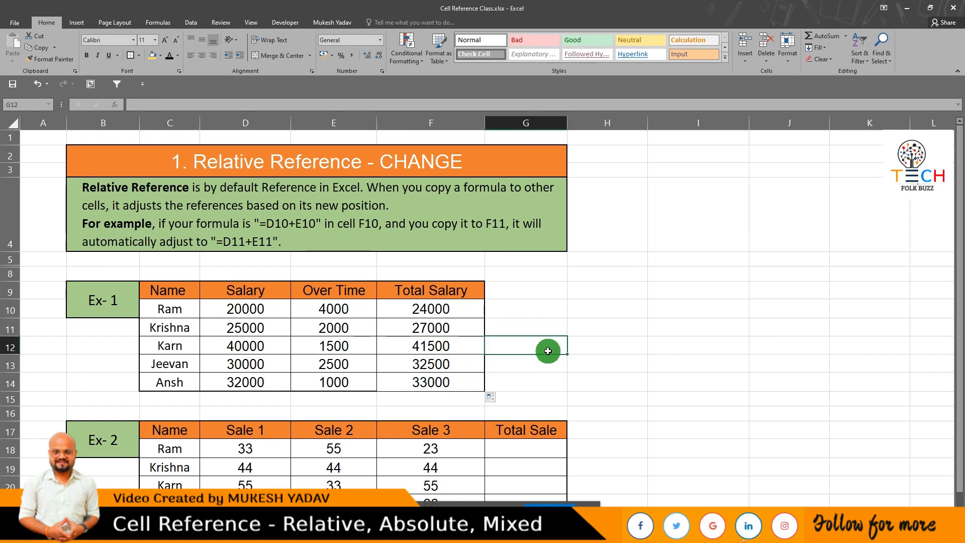
click(562, 327)
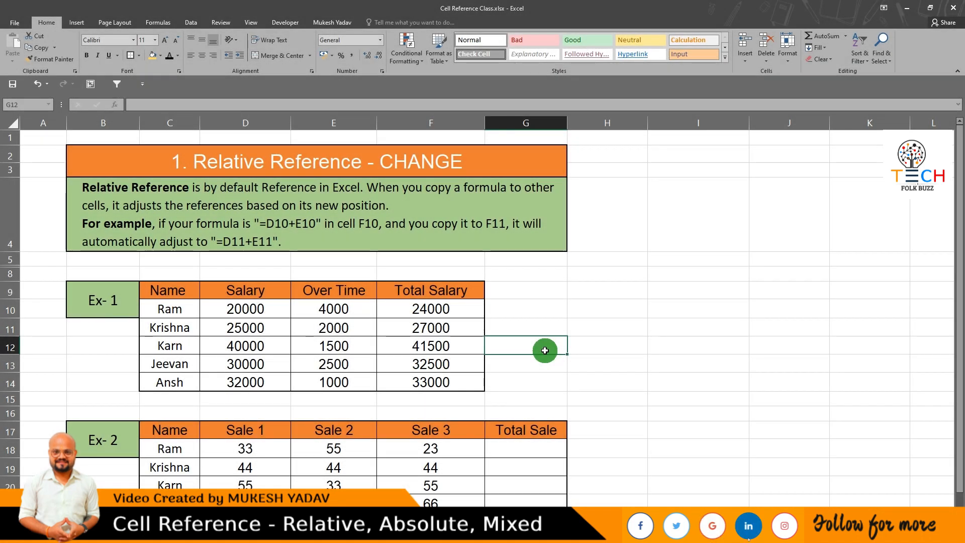
Examine the column headers of the Ex-2 table and the three sale values in its first row
scroll(545, 351, down, 2)
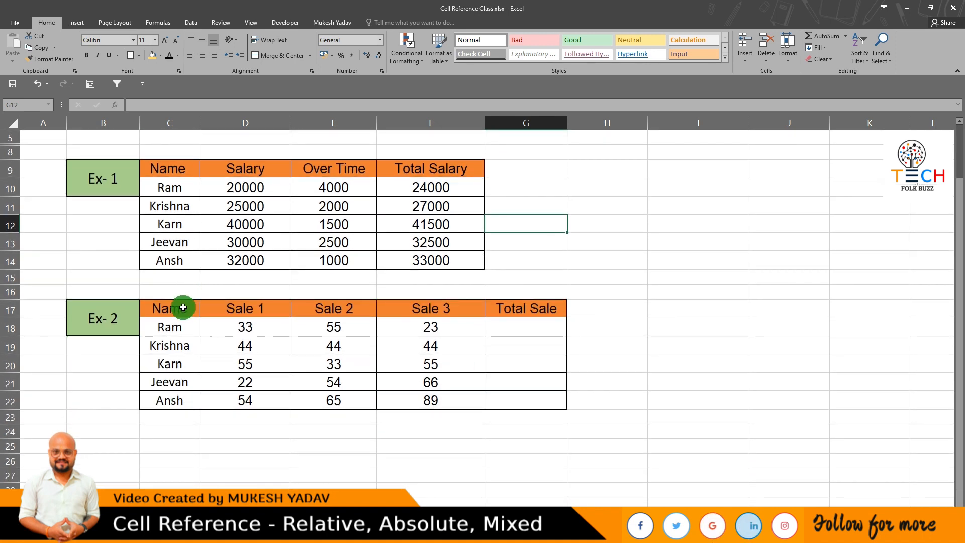
click(183, 307)
click(258, 313)
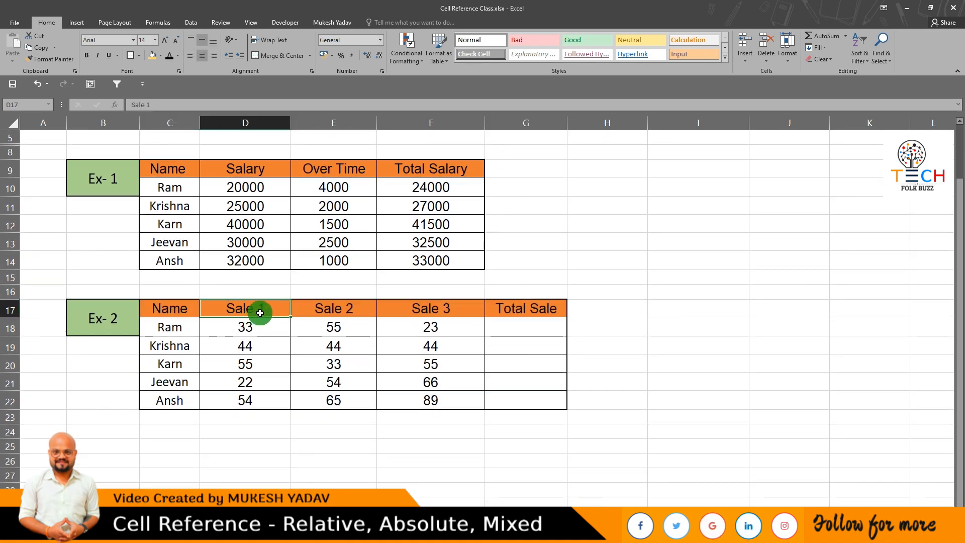
click(330, 313)
click(395, 307)
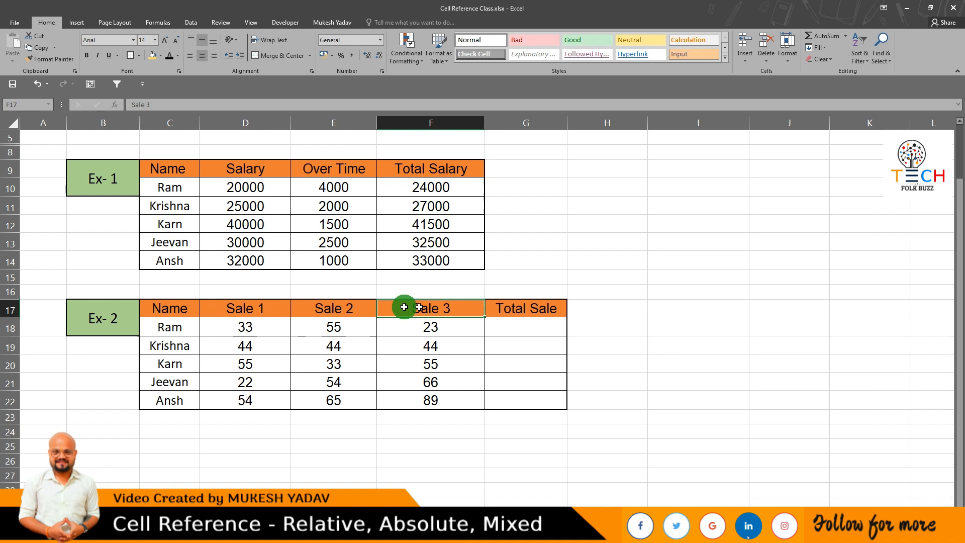
click(552, 308)
click(511, 325)
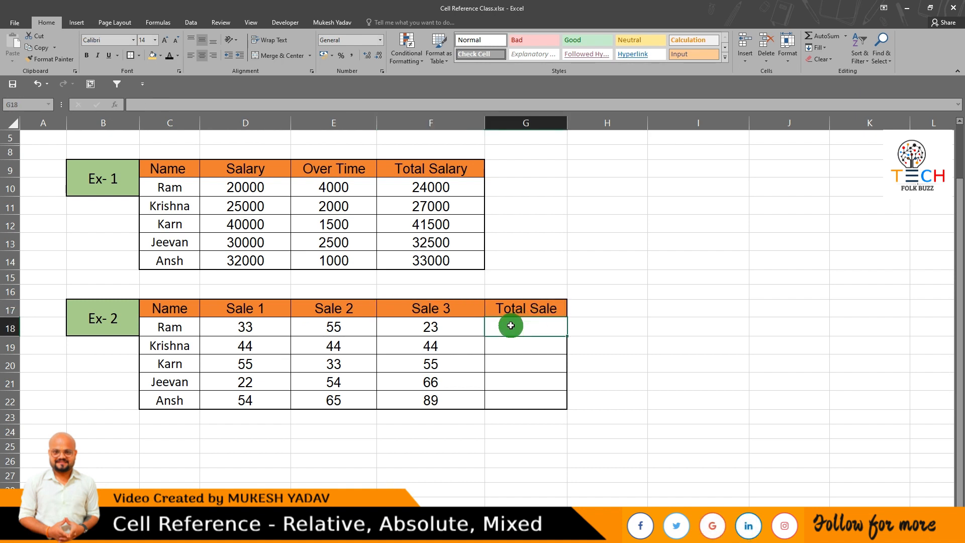
drag(269, 327, 409, 327)
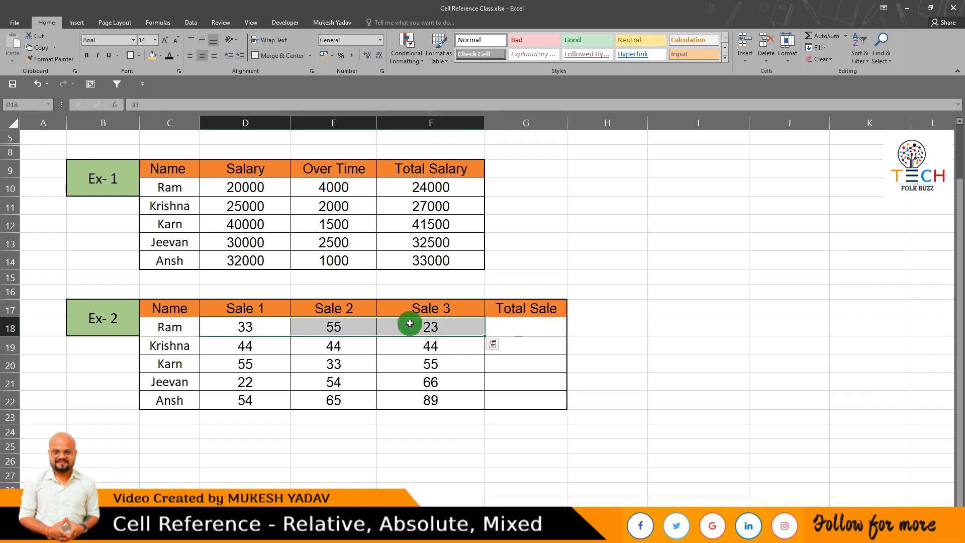
Enter an AutoSum formula =SUM(D18:F18) in the first Total Sale cell, G18
click(534, 331)
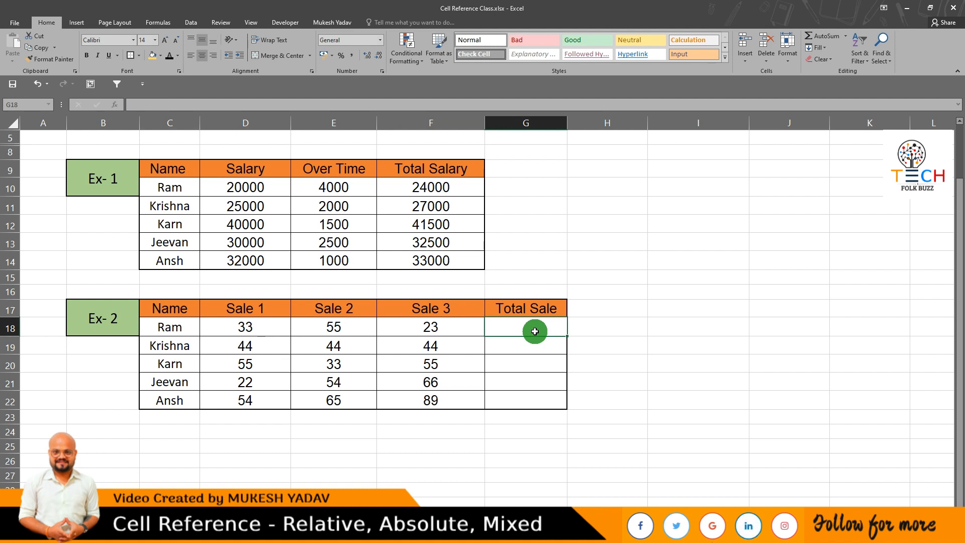
key(alt+equal)
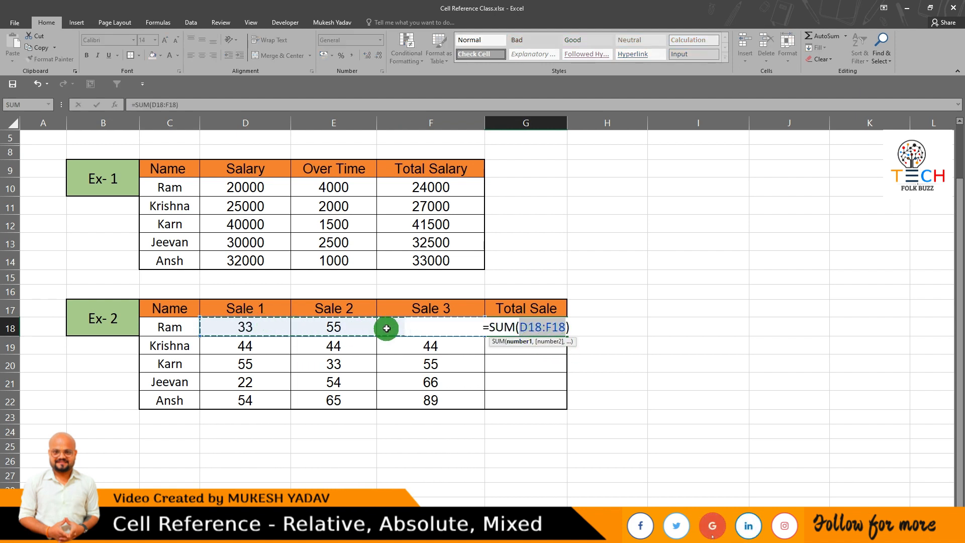
key(Return)
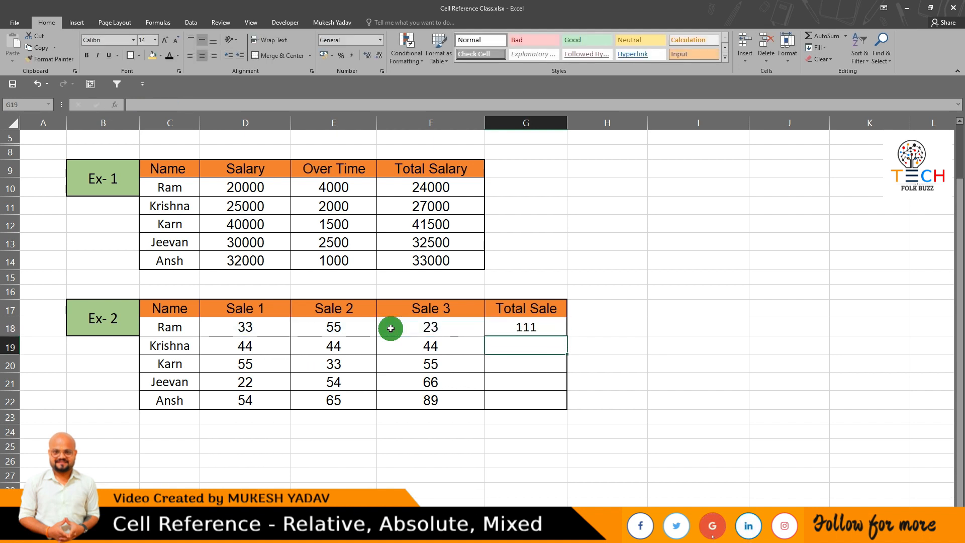
Inspect the range references in the G18 formula and match them with the sale cells D18:F18
click(519, 325)
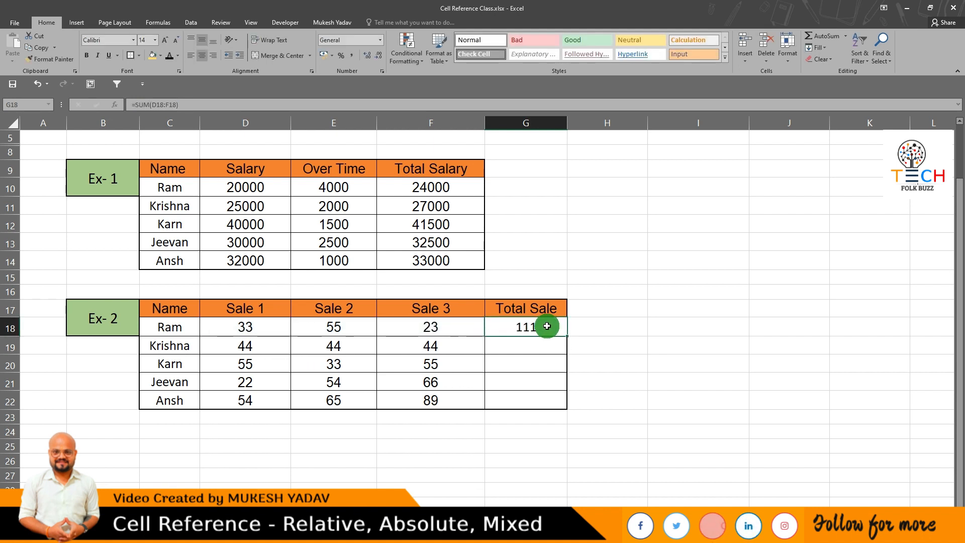
double_click(519, 325)
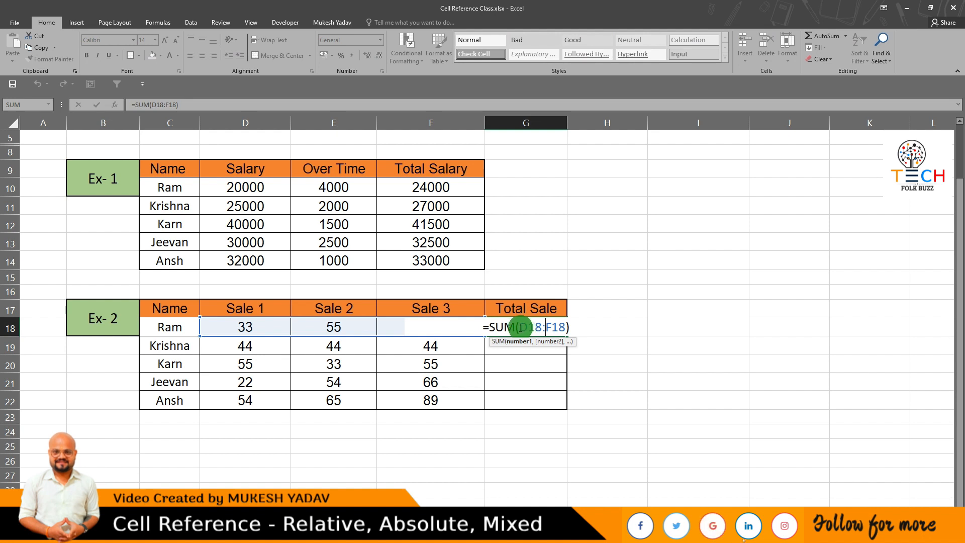
double_click(532, 328)
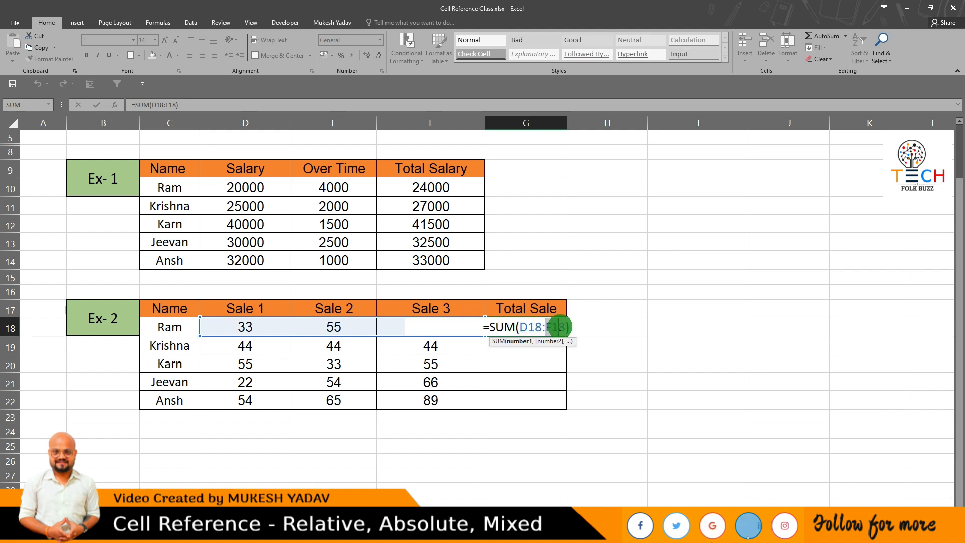
key(Return)
drag(231, 327, 432, 327)
Fill the Total Sale formula from G18 down to G19 and inspect the range reference in the copied formula
click(526, 328)
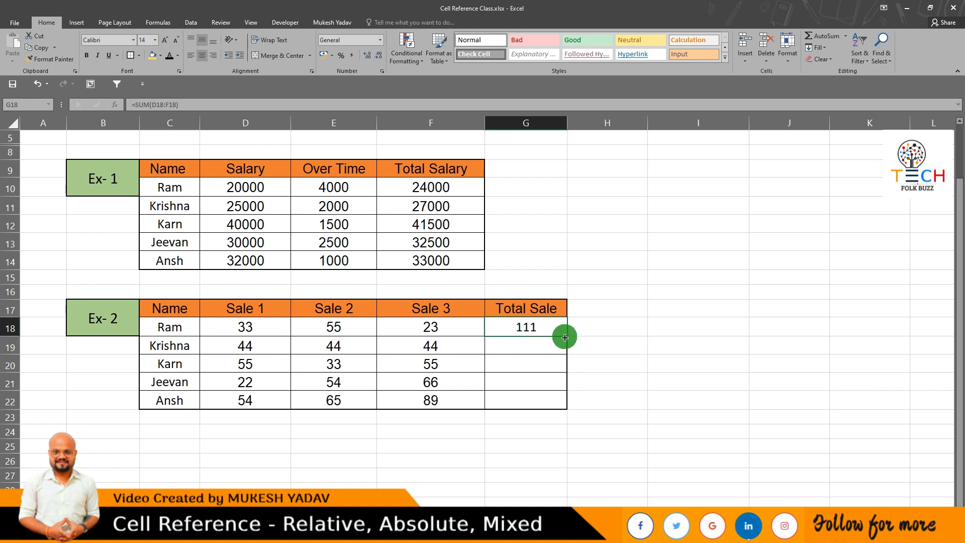
drag(565, 335, 540, 346)
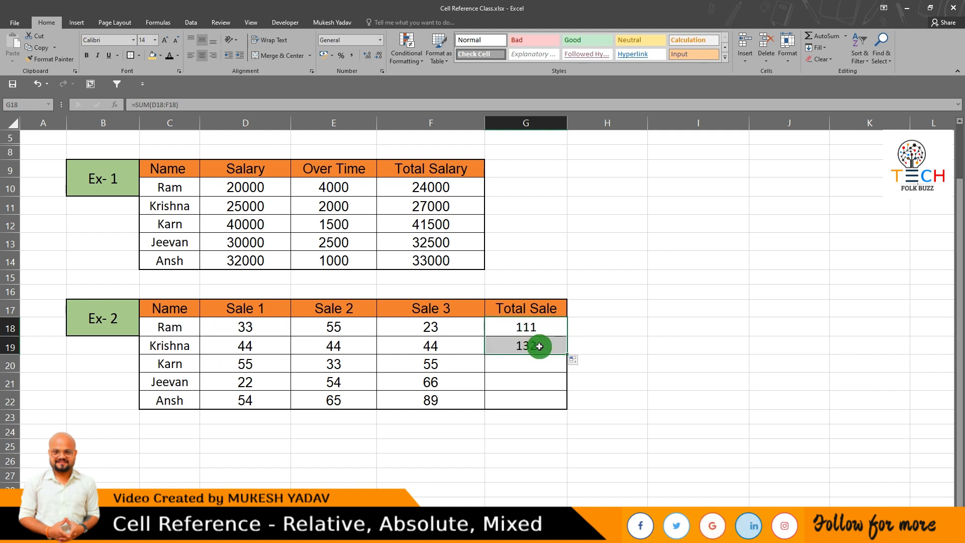
double_click(539, 346)
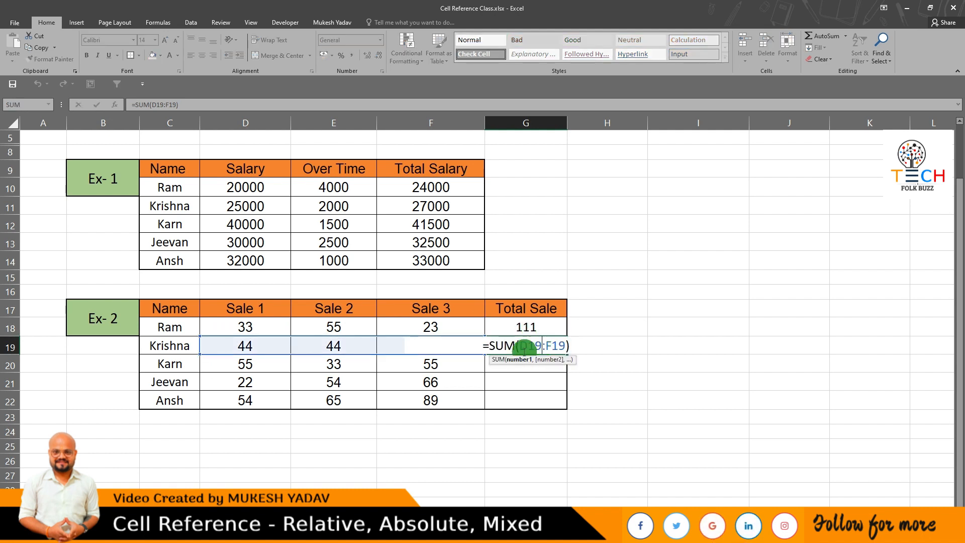
drag(520, 346, 537, 347)
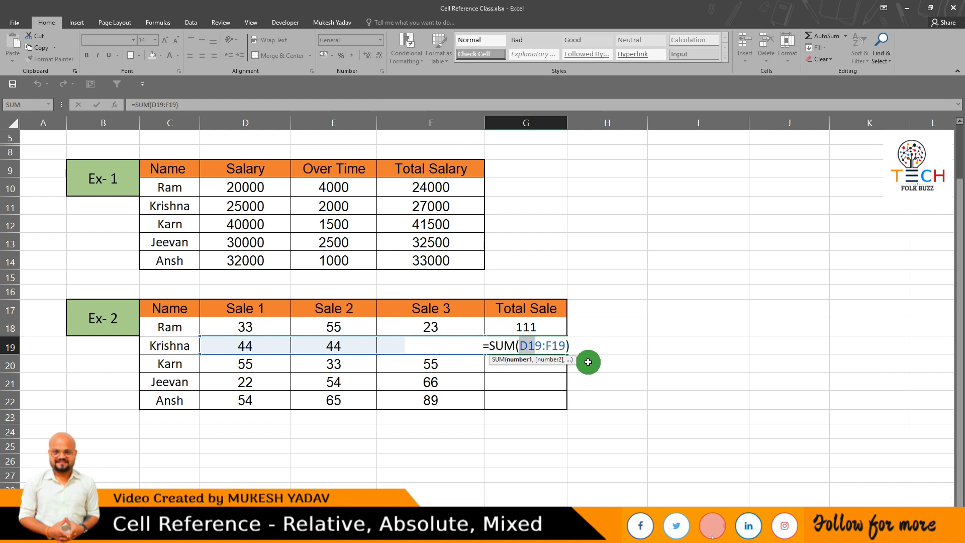
key(Return)
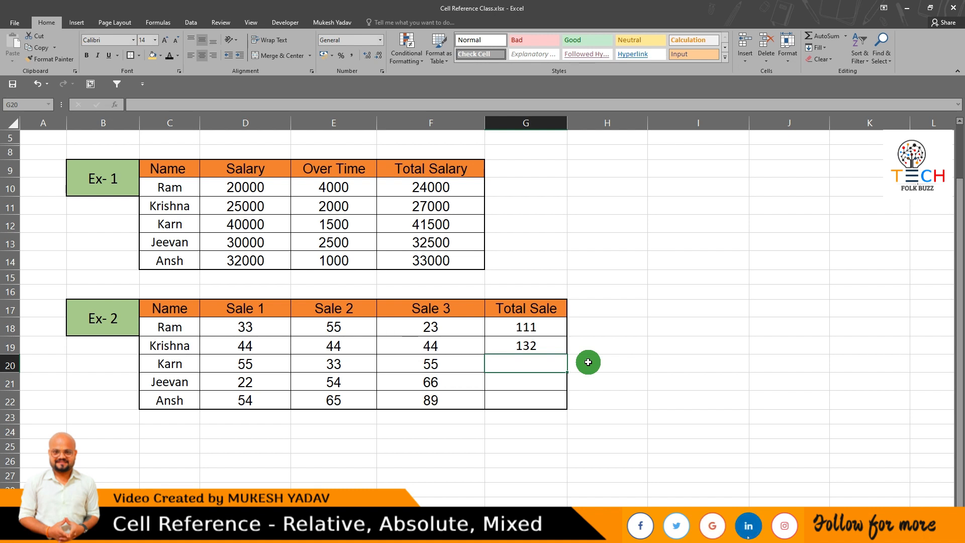
Fill the Total Sale formula from G18 down to G22 and inspect the range reference in the last row's formula
drag(543, 327, 546, 400)
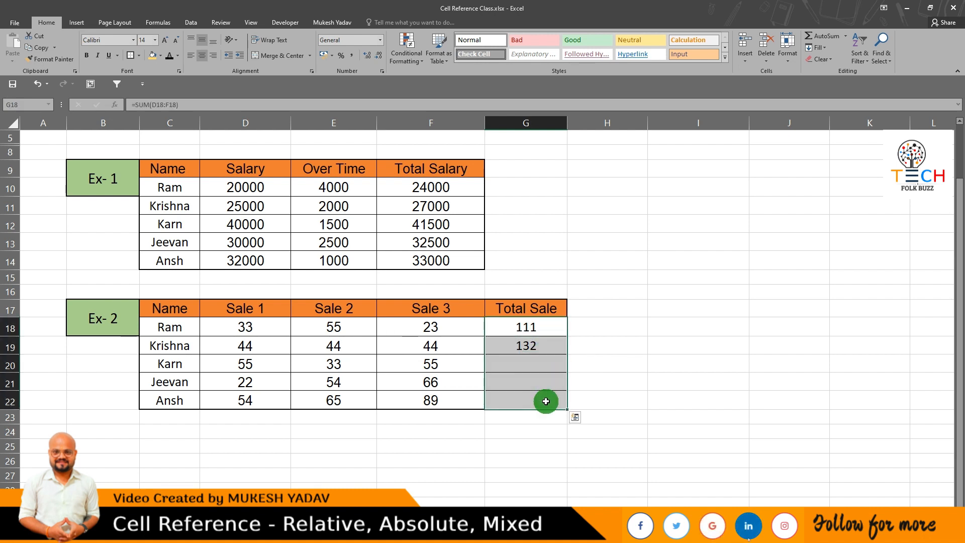
double_click(546, 398)
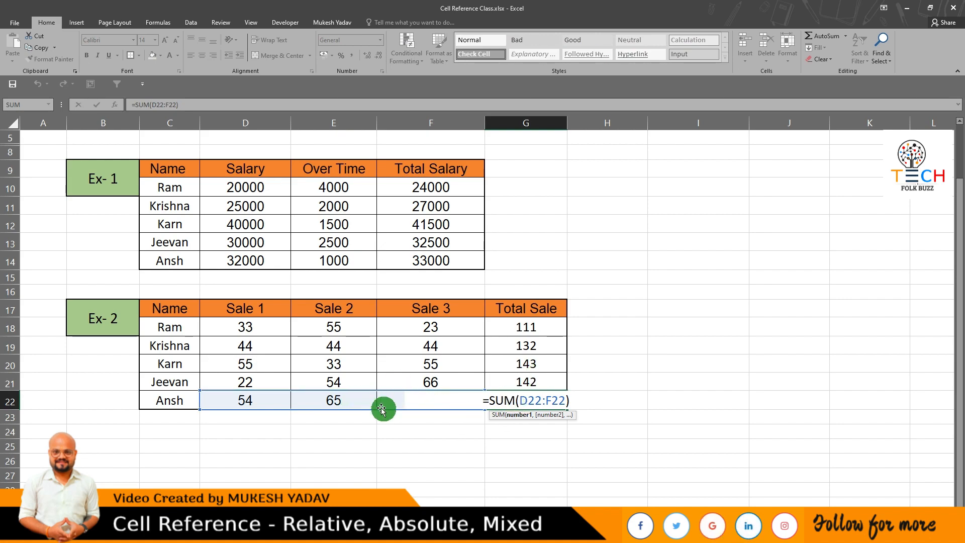
key(Escape)
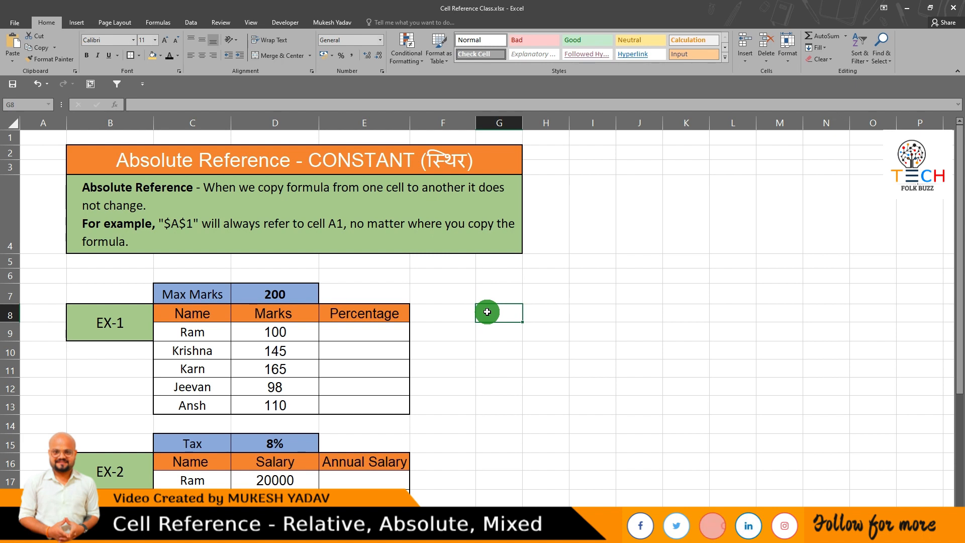
Enter a $ sign in cell G6 of the Absolute Reference sheet
click(380, 335)
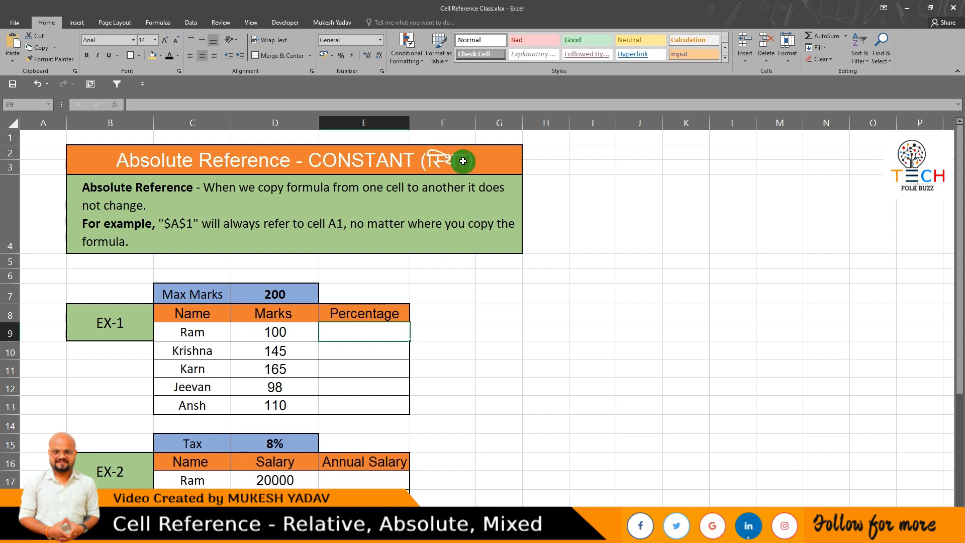
click(440, 320)
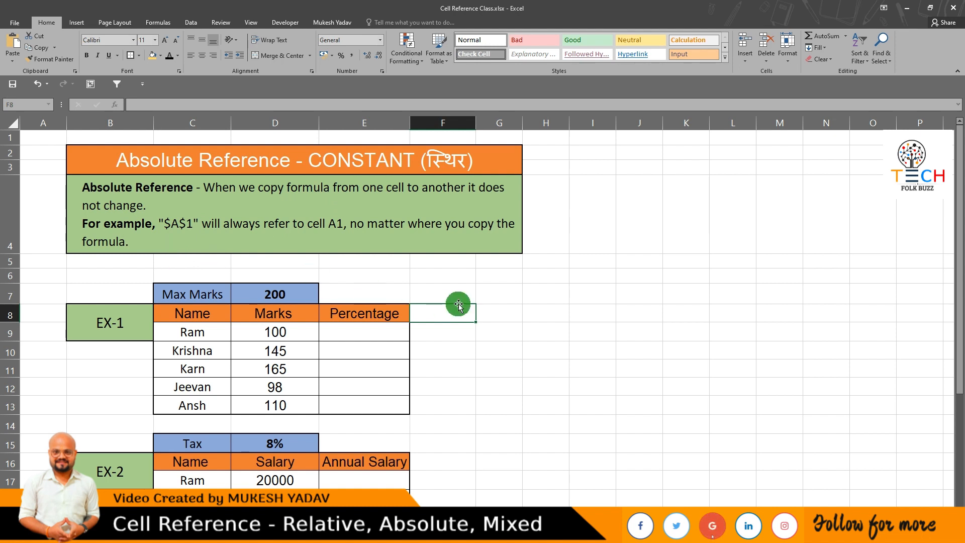
click(484, 275)
text($)
key(Return)
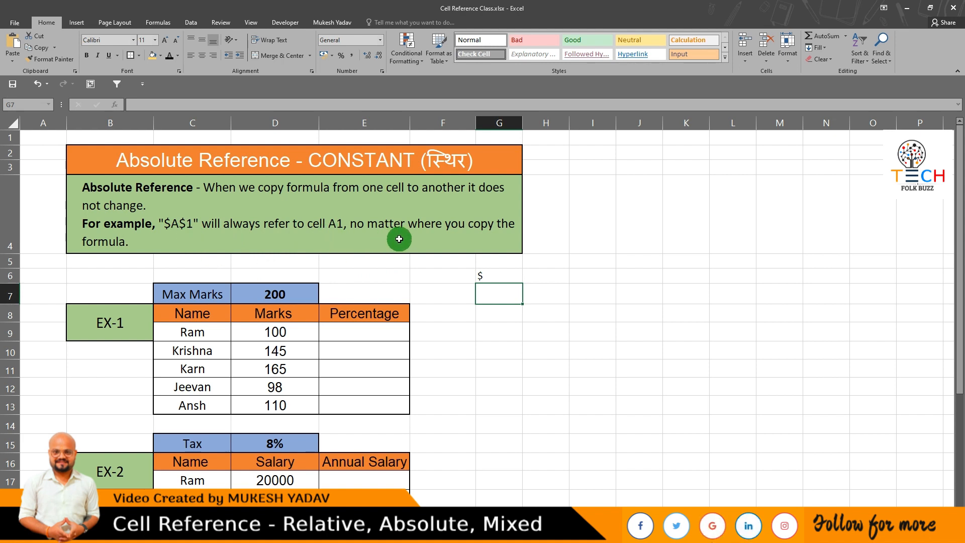
Examine the EX-1 table's Name and Percentage columns and the Max Marks value in D7
click(372, 329)
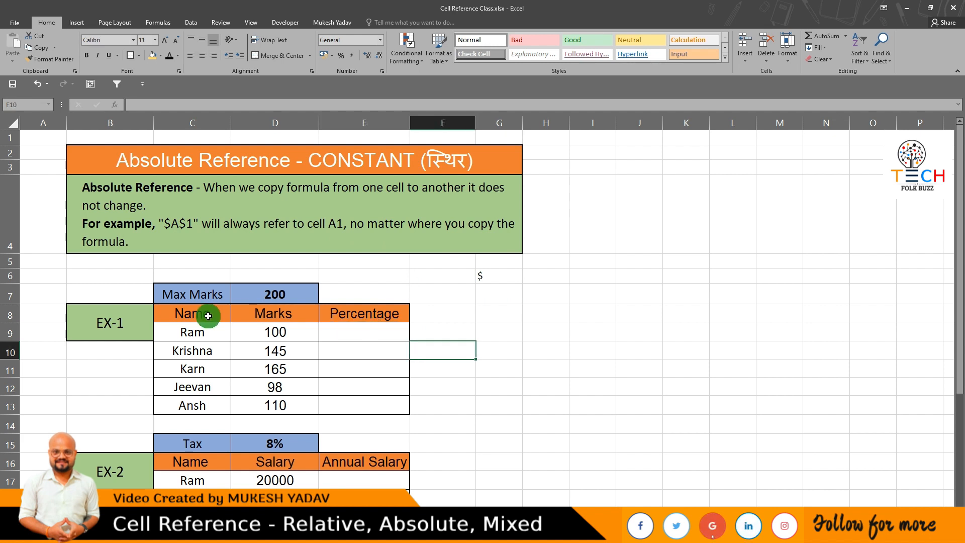
drag(208, 316, 203, 405)
drag(373, 312, 364, 397)
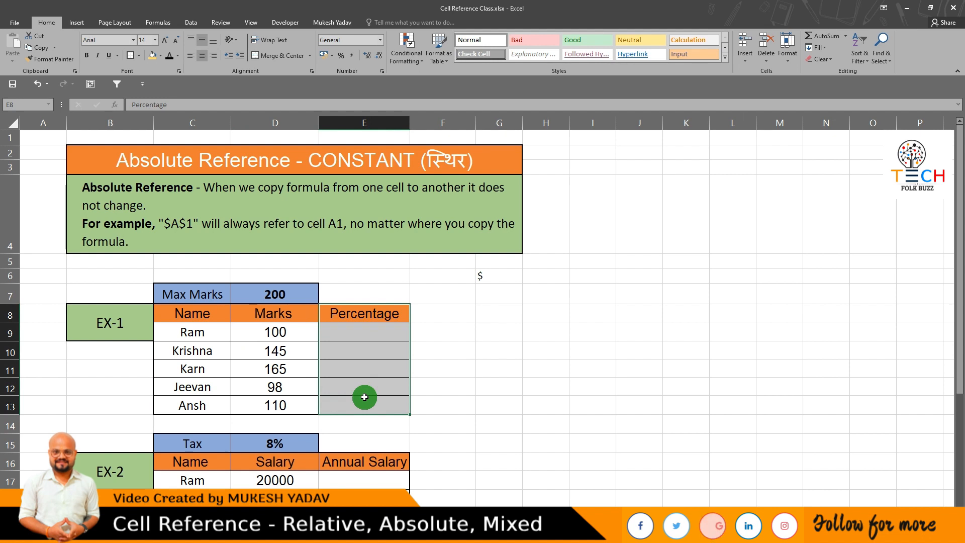
click(354, 333)
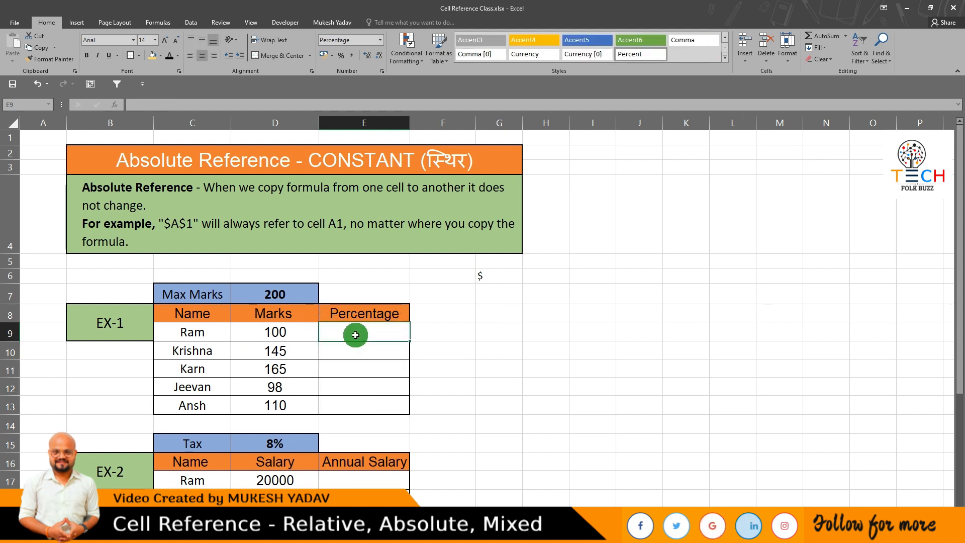
click(289, 292)
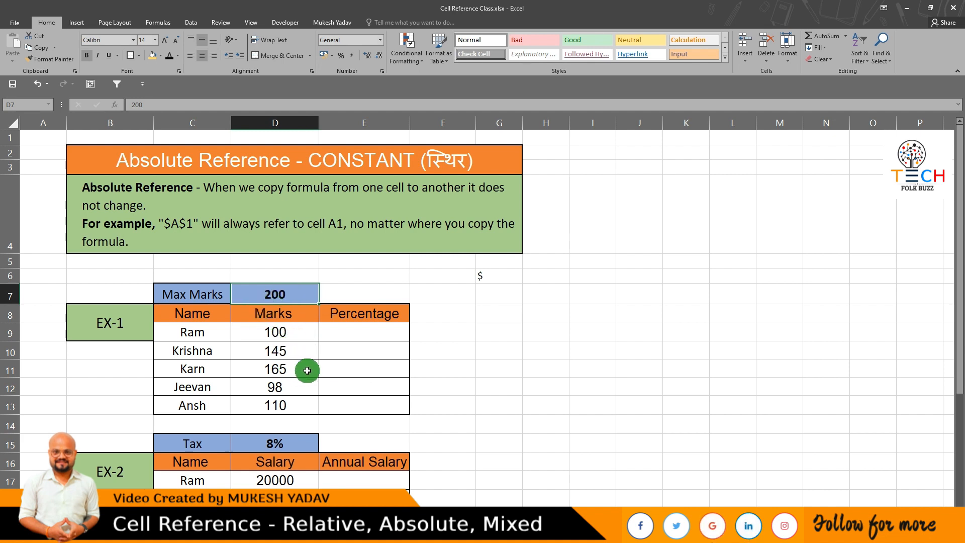
drag(371, 334, 372, 390)
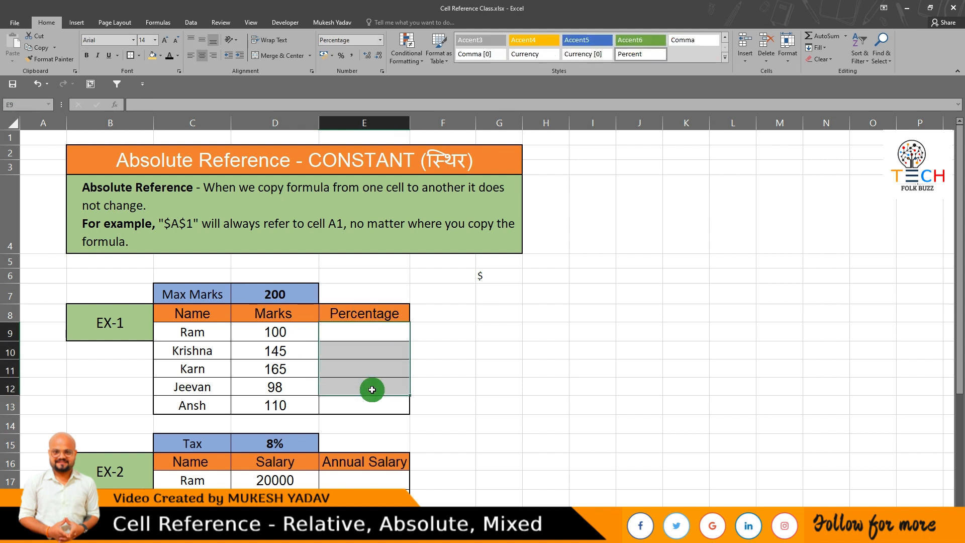
Enter the formula =D9/D7 in the first Percentage cell, E9, dividing the marks by Max Marks
click(366, 331)
text(=)
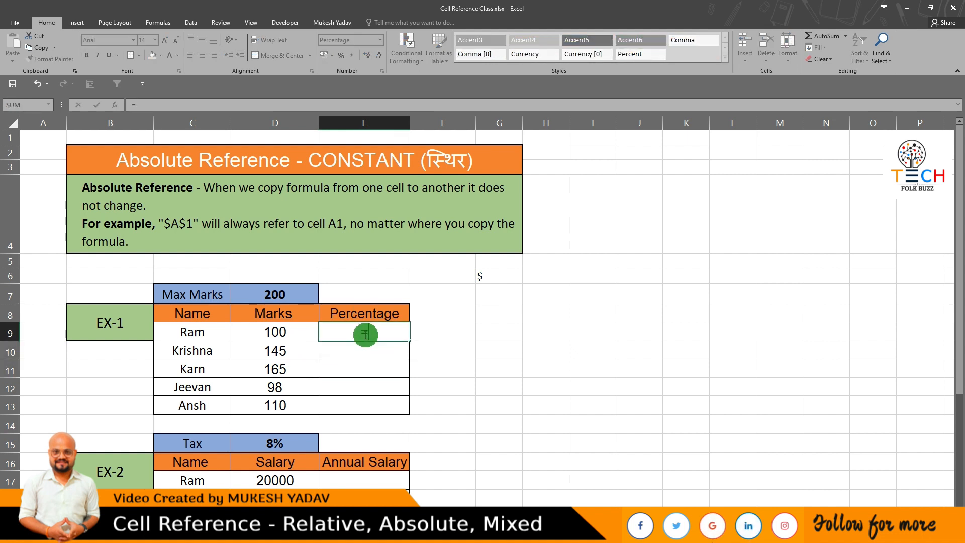
click(274, 331)
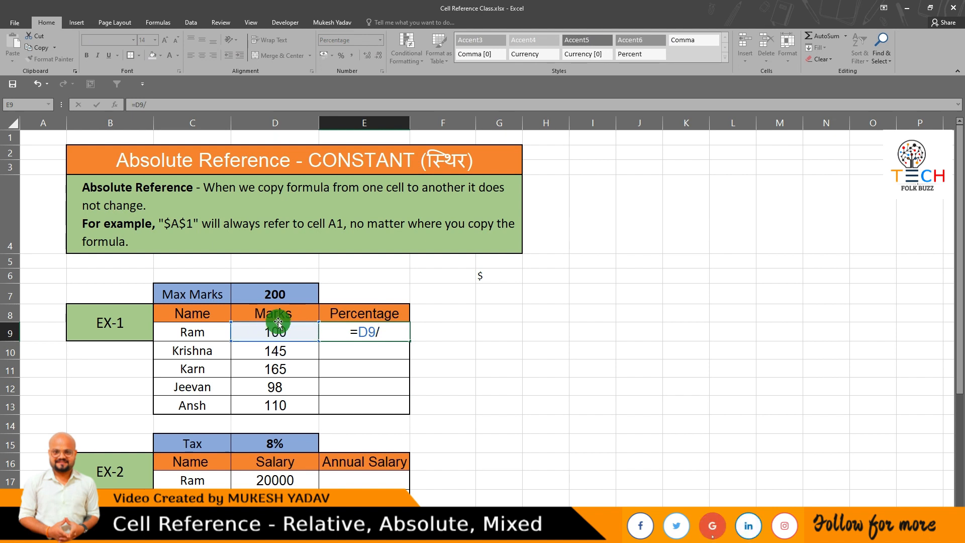
click(301, 299)
key(Return)
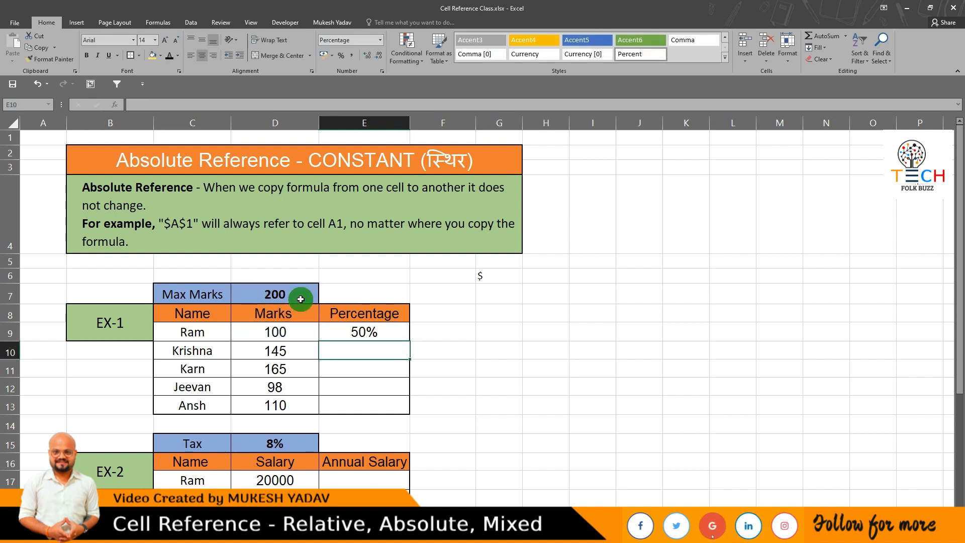
click(391, 332)
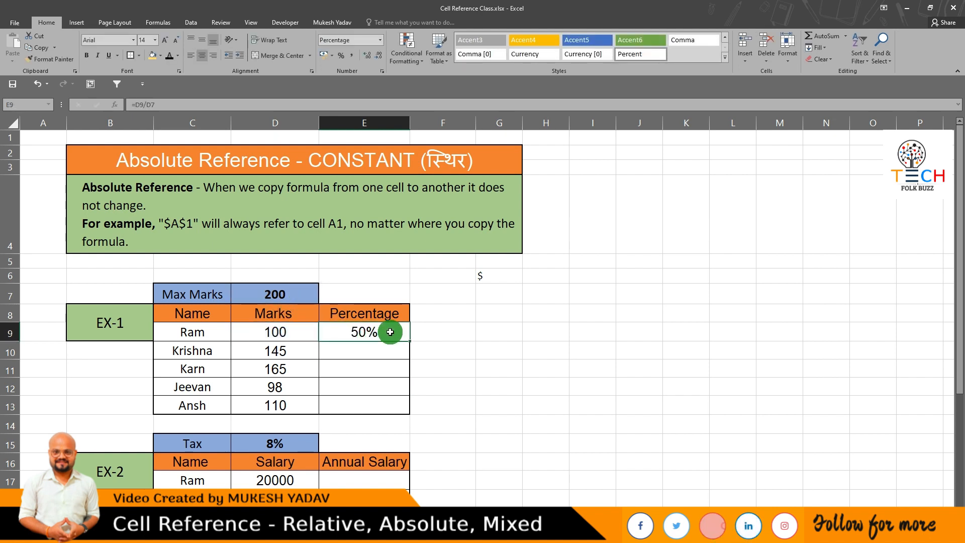
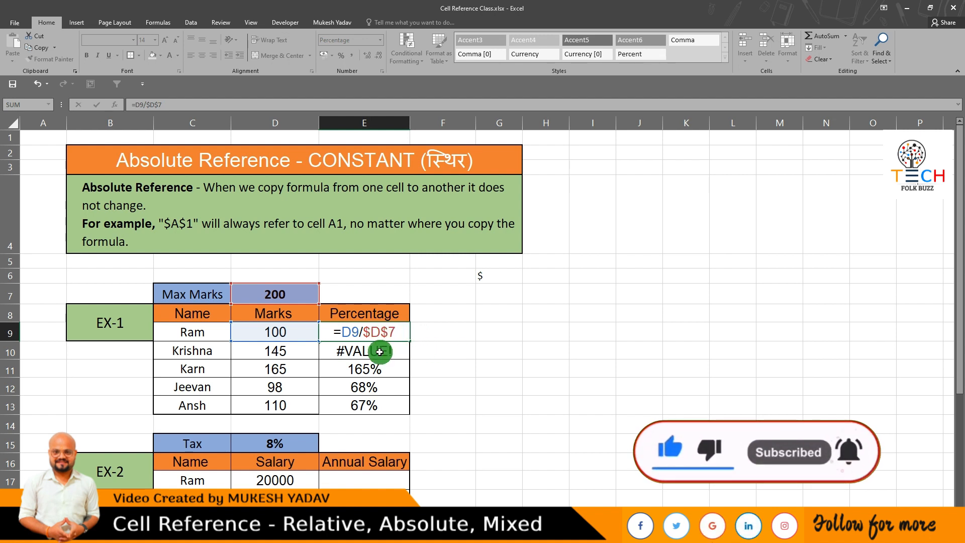
Commit =D9/$D$7 in E9, fill it down to E13, and inspect the absolute reference in E11's formula
drag(379, 334, 381, 334)
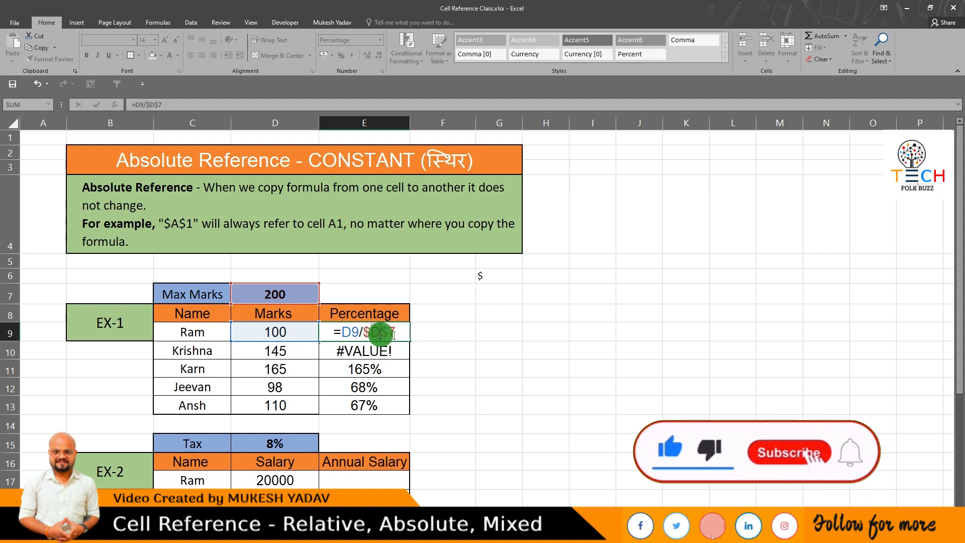
click(400, 334)
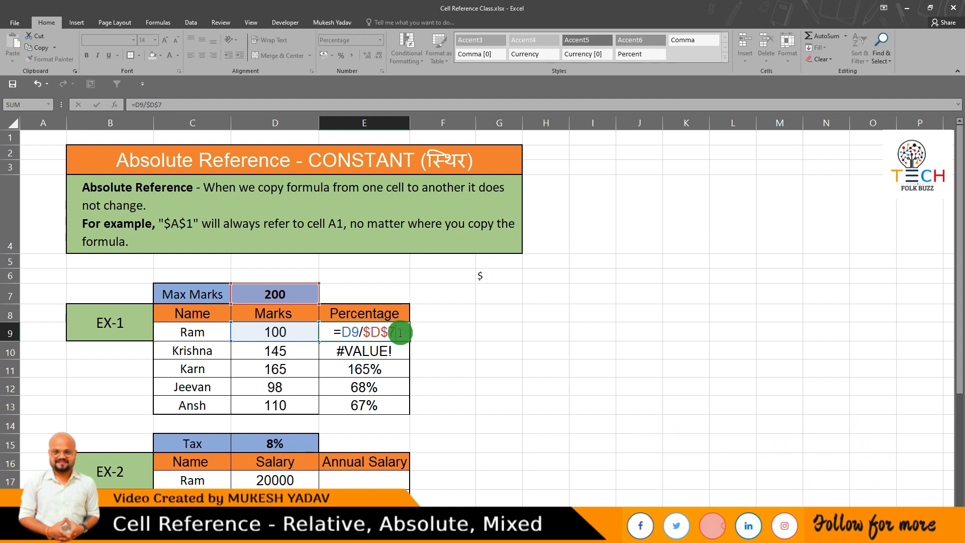
key(ctrl+Return)
drag(409, 341, 396, 403)
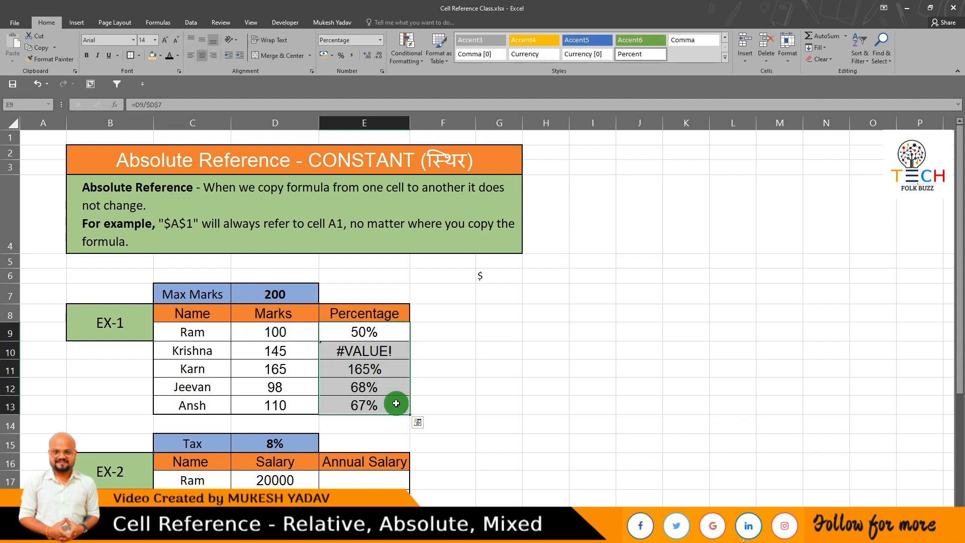
click(396, 404)
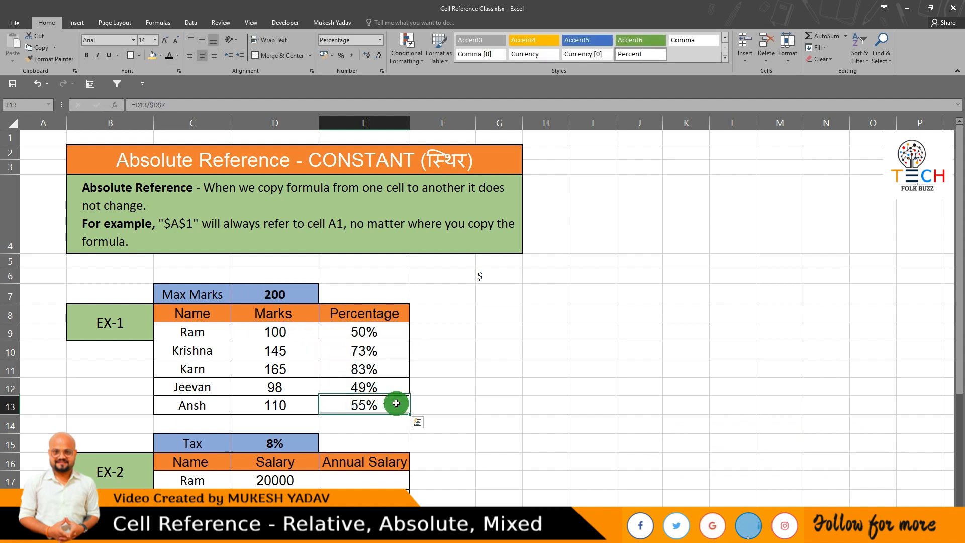
double_click(384, 372)
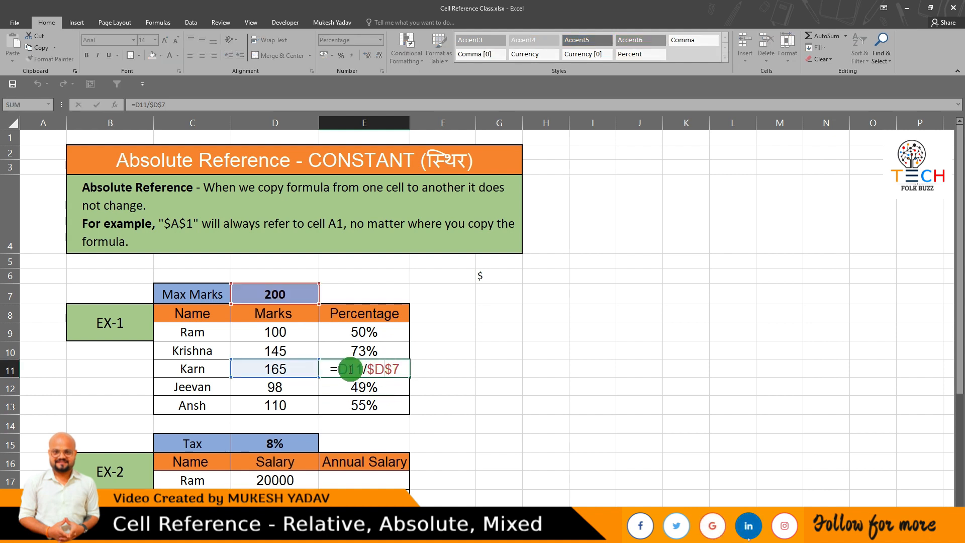
drag(403, 369, 373, 369)
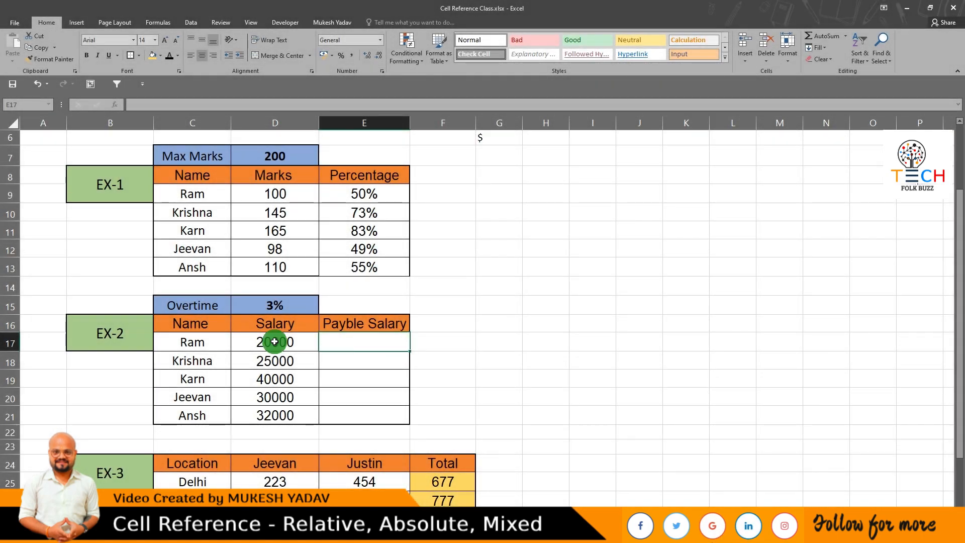
Examine the EX-2 table's Name and Salary columns, the first Payble Salary cell and the Overtime rate in D15
drag(201, 326, 200, 403)
drag(266, 330, 279, 398)
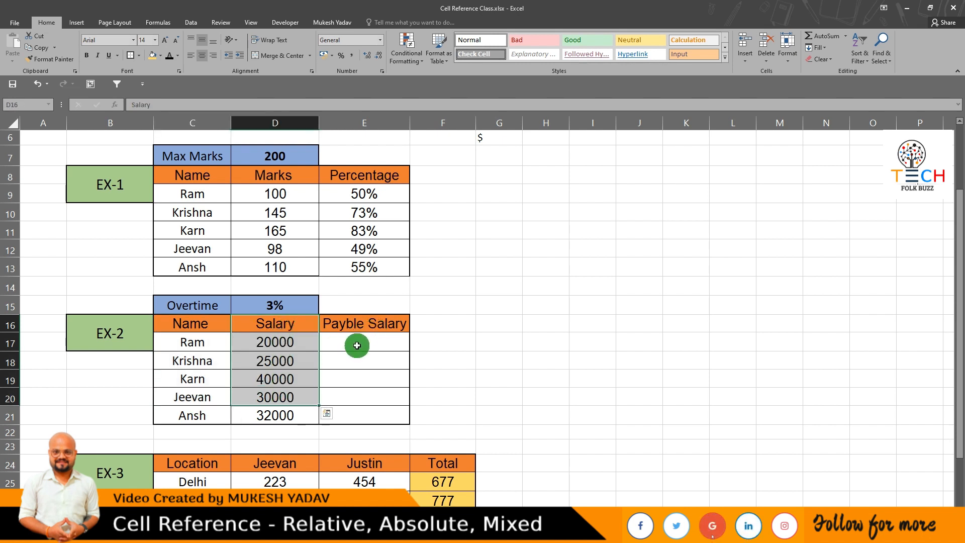
click(357, 345)
click(272, 304)
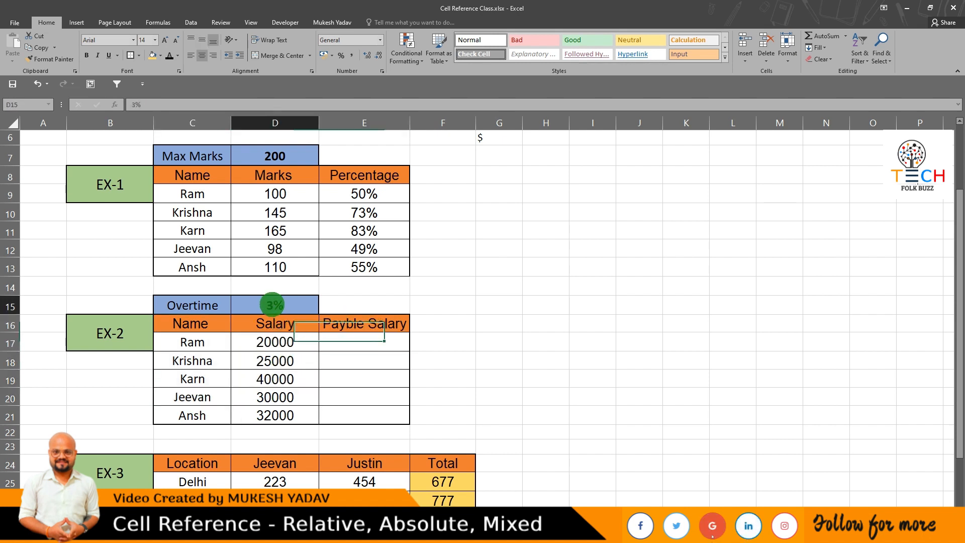
Enter the formula =D17*D15 in the first Payble Salary cell, E17, multiplying the salary by the Overtime rate
click(343, 345)
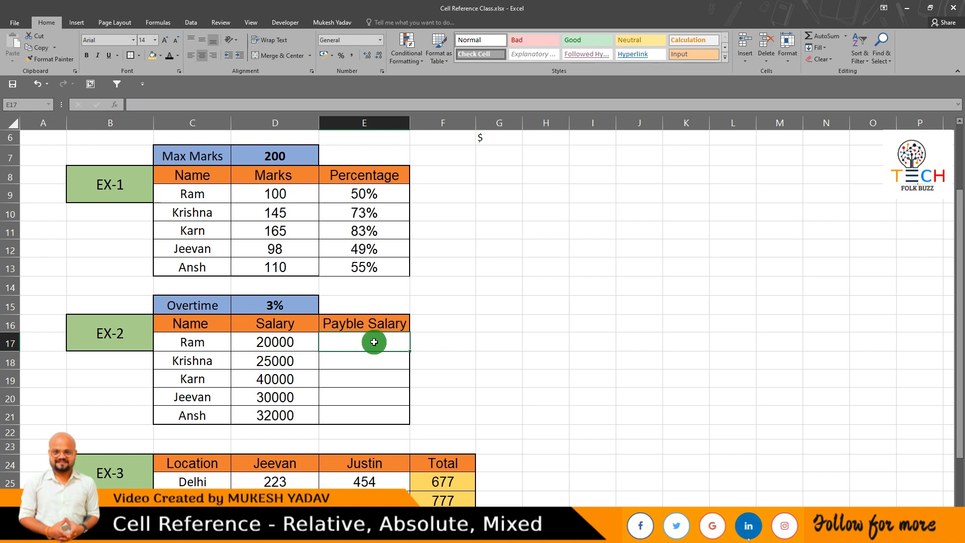
text(=)
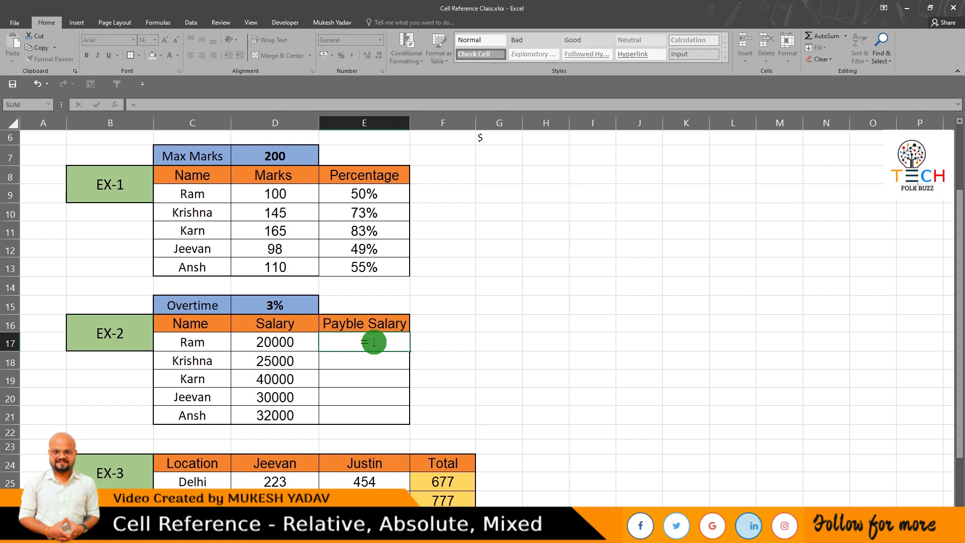
click(289, 343)
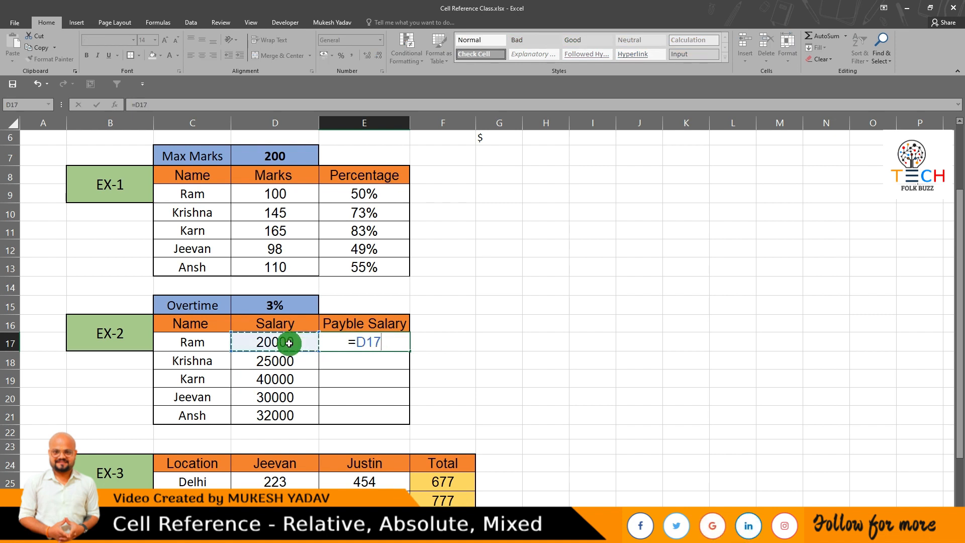
text(*)
click(295, 305)
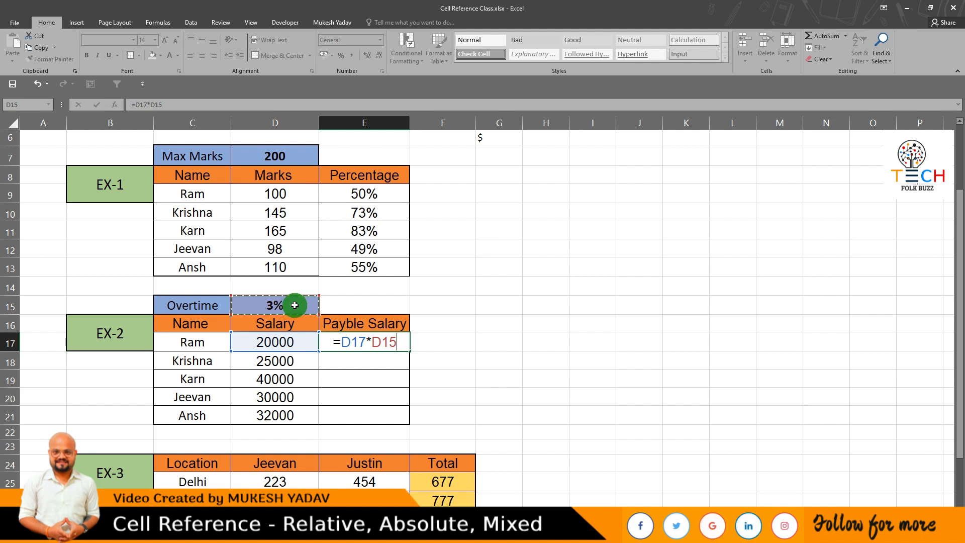
key(Return)
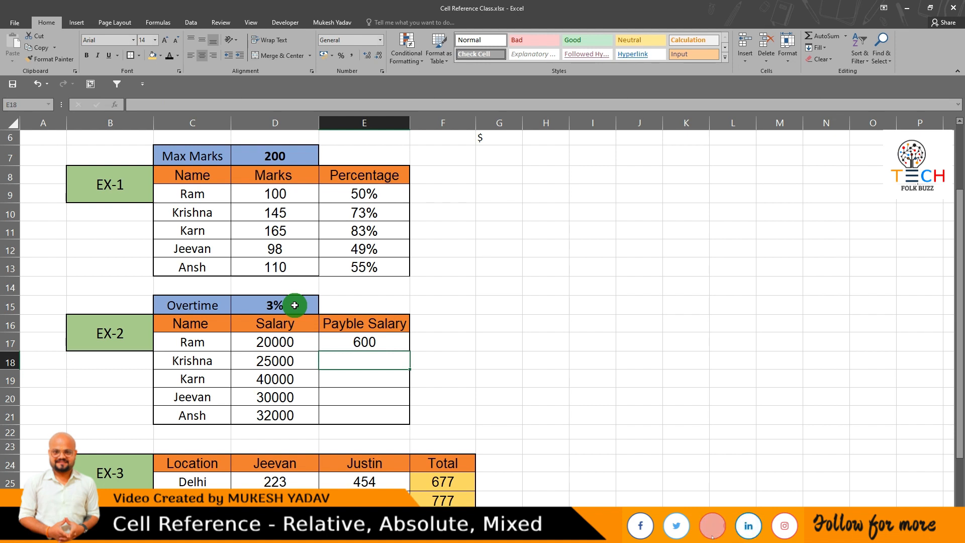
Extend the E17 formula to =D17*D15+D17 so the base salary is added to the overtime amount
click(364, 340)
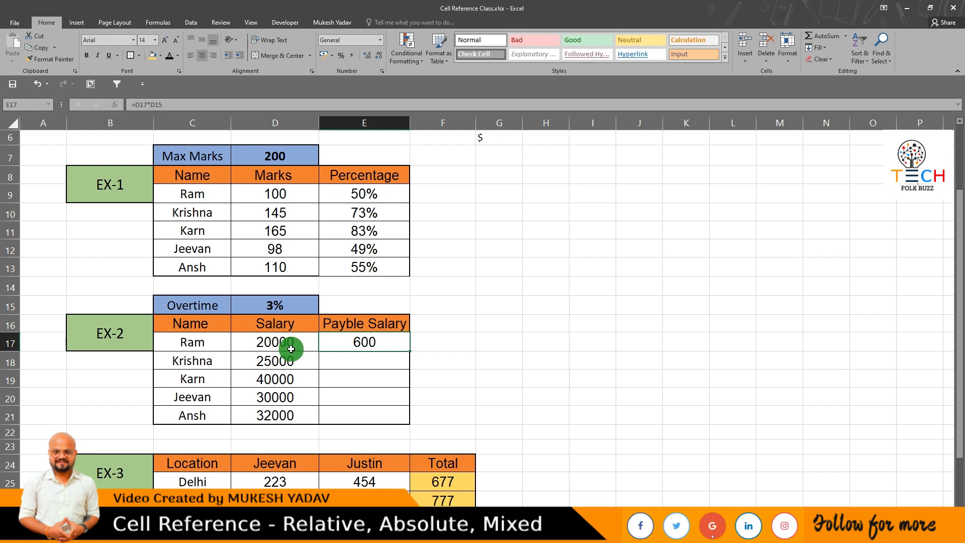
double_click(390, 341)
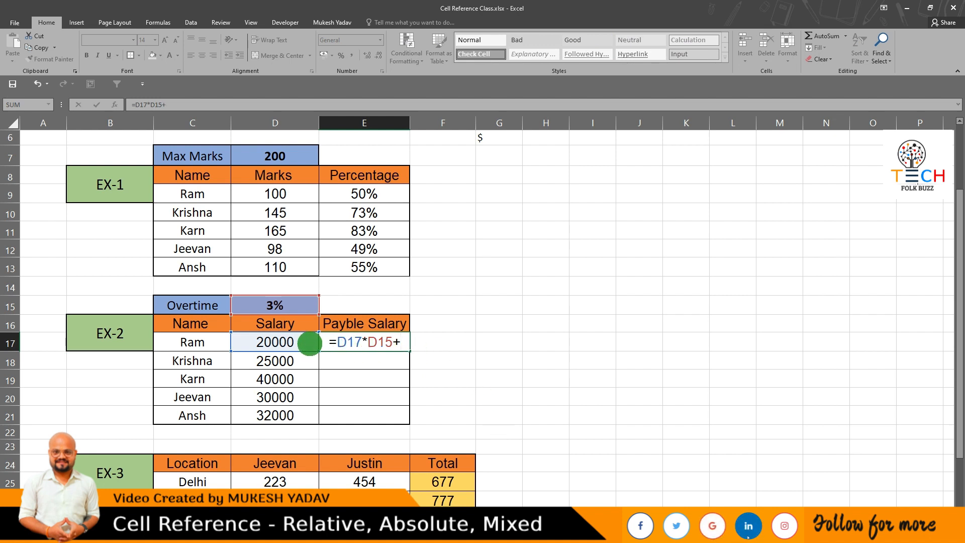
click(310, 343)
key(Return)
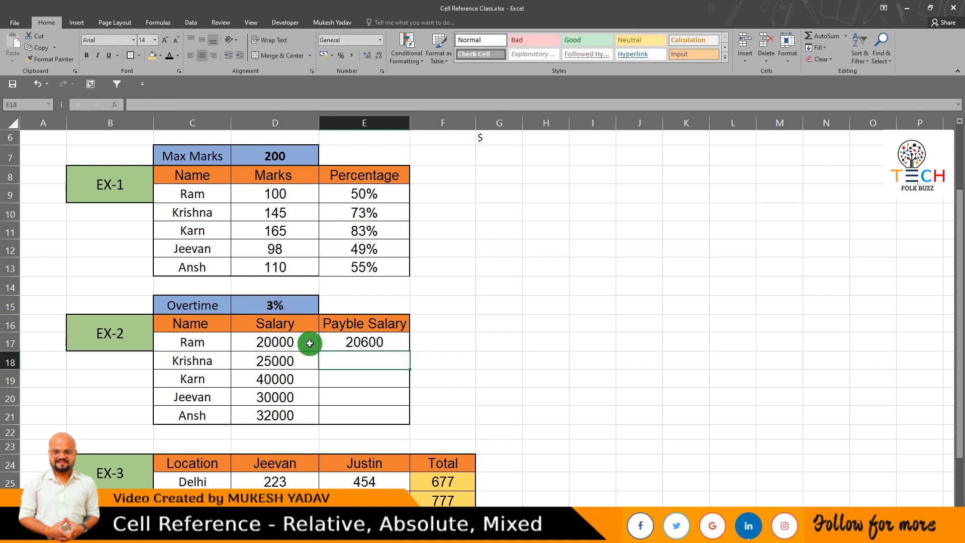
Fill the Payble Salary formula from E17 down to E21 and select the copied results in E18:E21 for checking
click(376, 343)
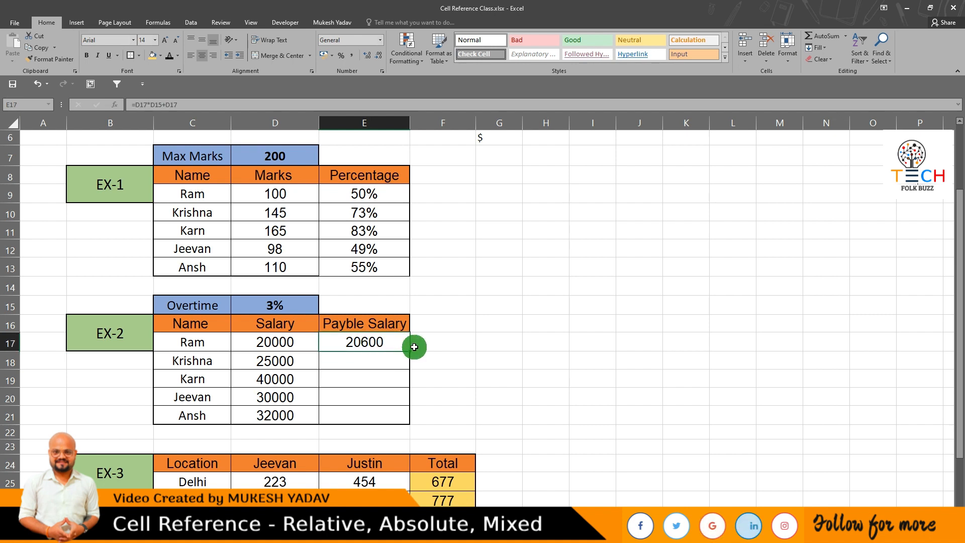
drag(407, 350, 405, 419)
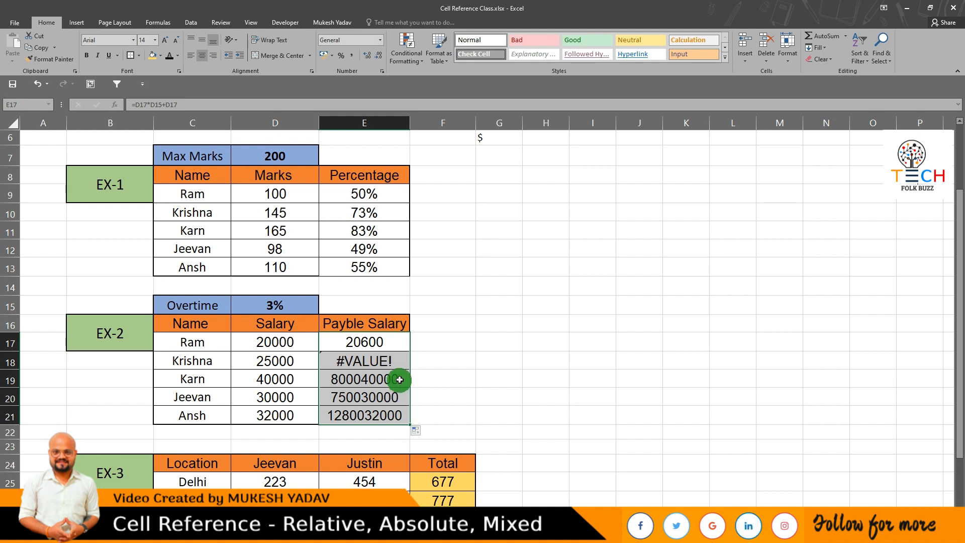
drag(394, 367, 388, 419)
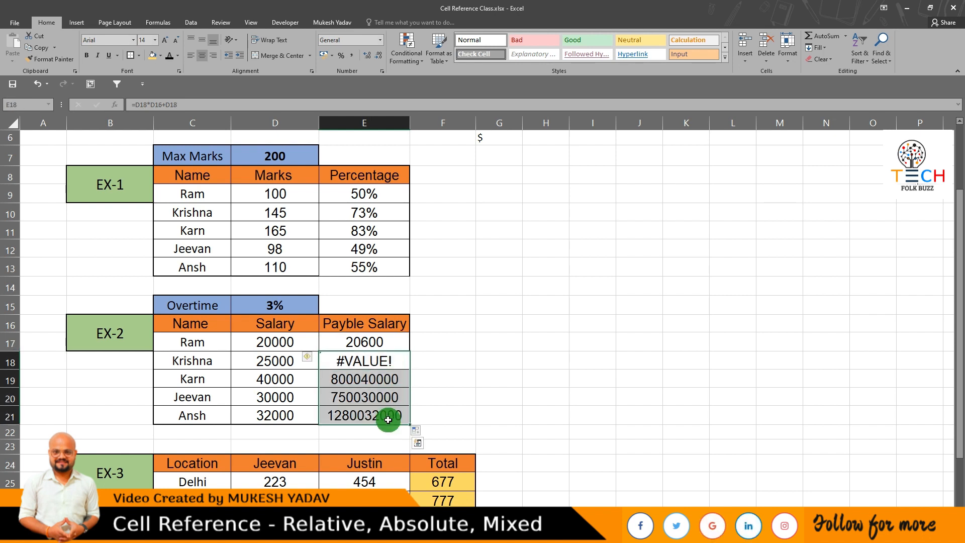
Clear the copied Payble Salary results in E18:E21 and review the formula in E17
key(Delete)
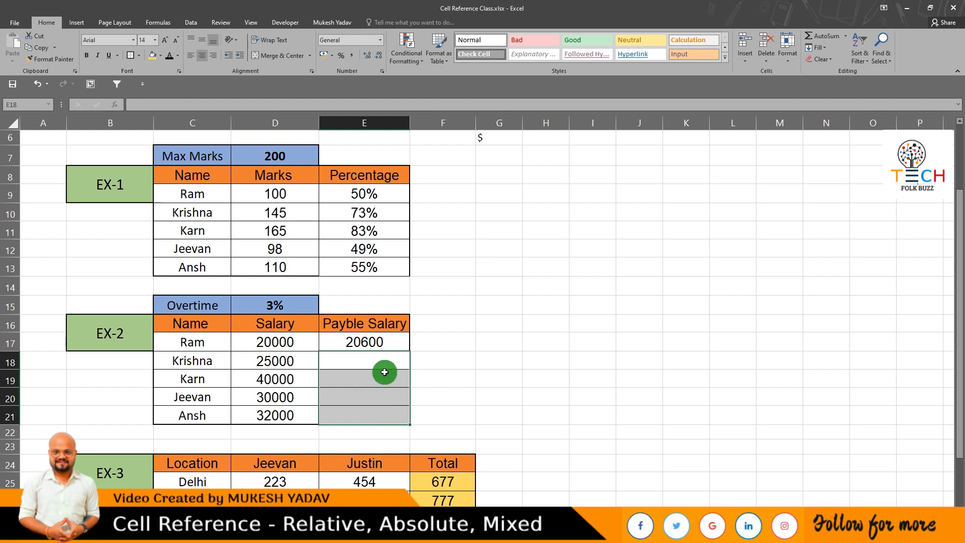
click(382, 343)
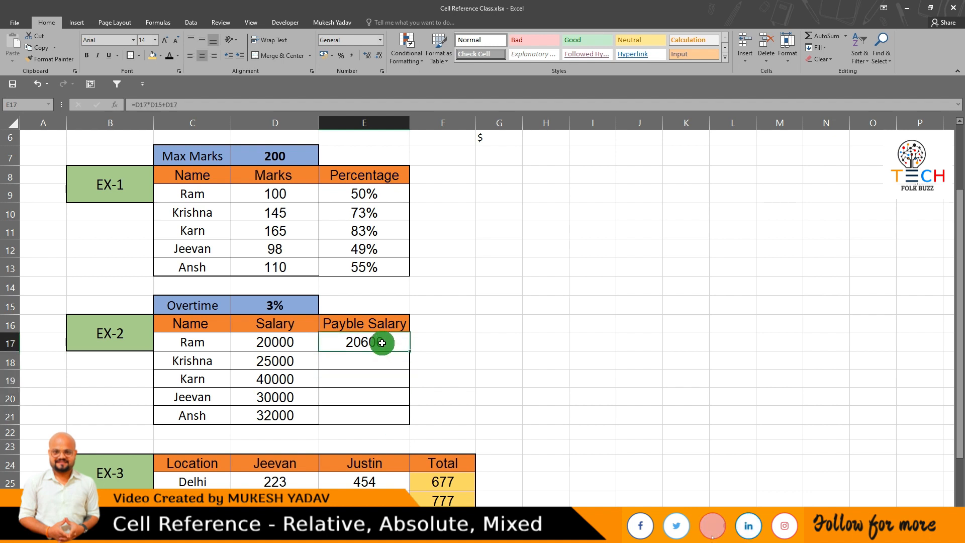
double_click(382, 343)
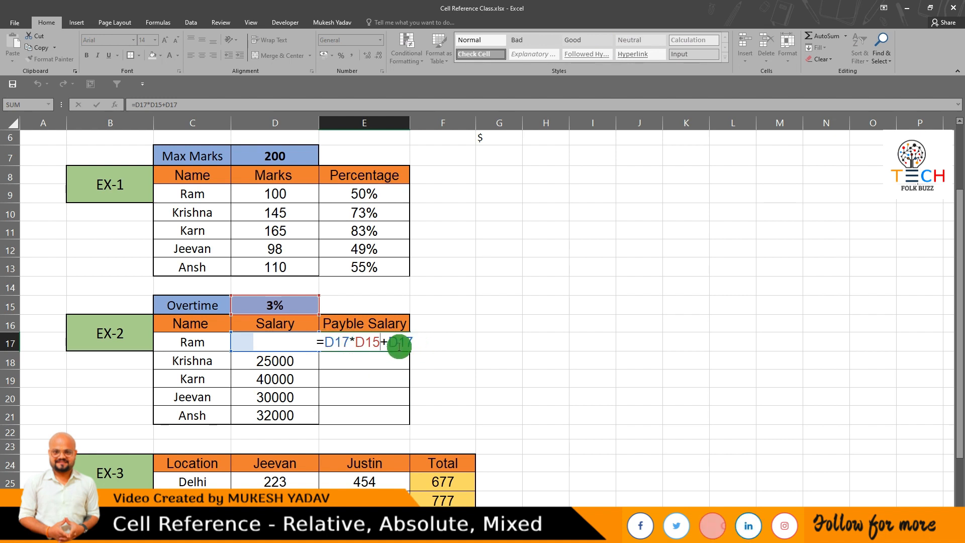
key(Return)
Fill the Payble Salary formula from E17 down to E21 and inspect the shifted Overtime reference in E21's formula
drag(399, 345, 399, 411)
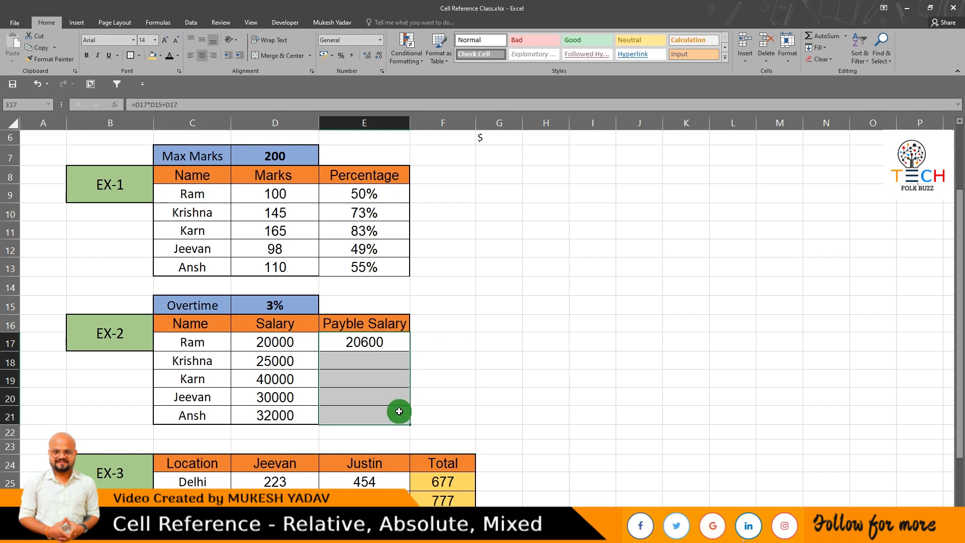
key(ctrl+d)
double_click(383, 415)
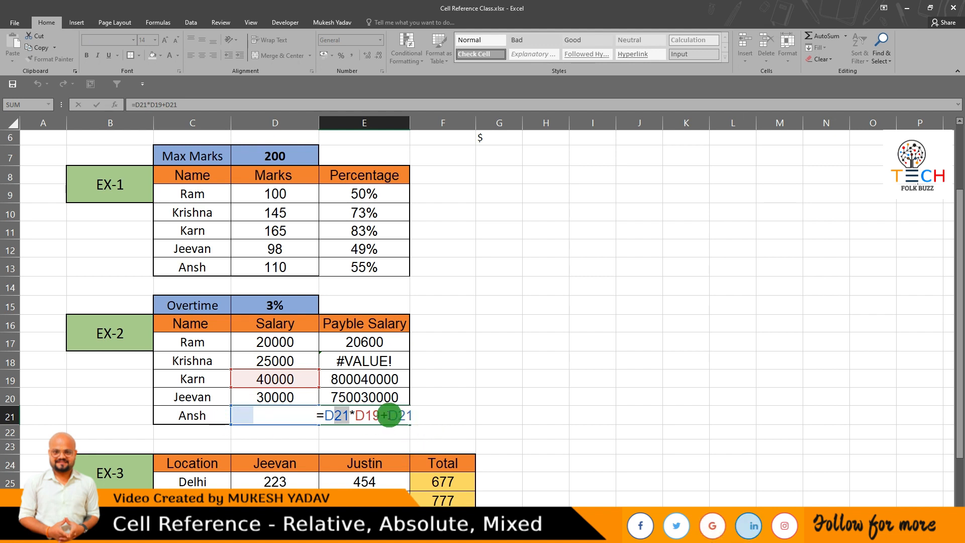
drag(374, 415, 360, 417)
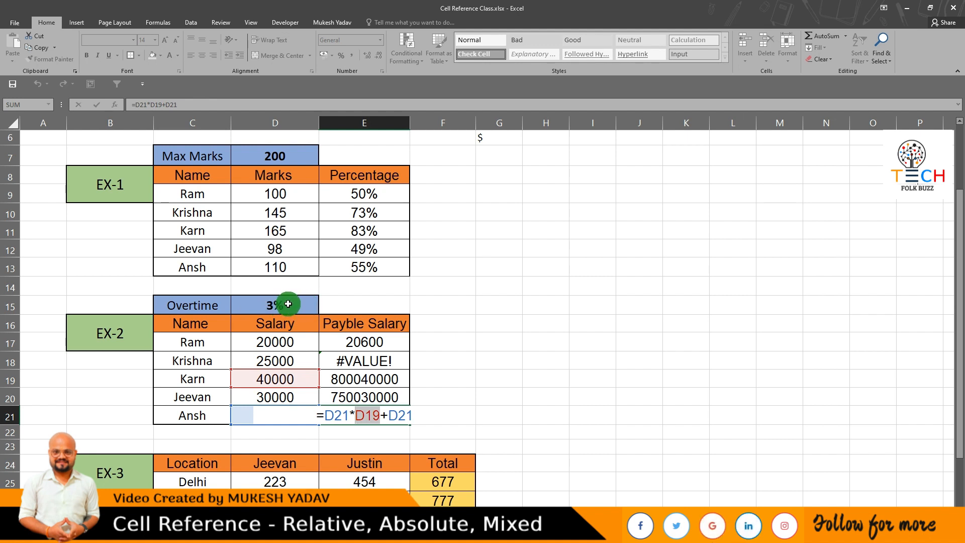
Clear E18:E21 and make the Overtime reference in E17 absolute so the formula reads =D17*$D$15+D17
key(Return)
drag(352, 360, 370, 415)
key(Delete)
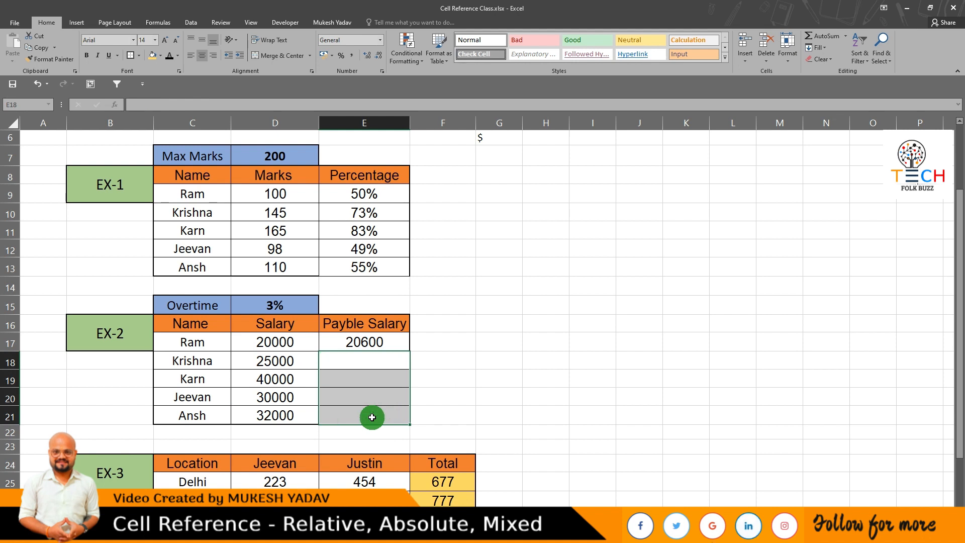
double_click(365, 342)
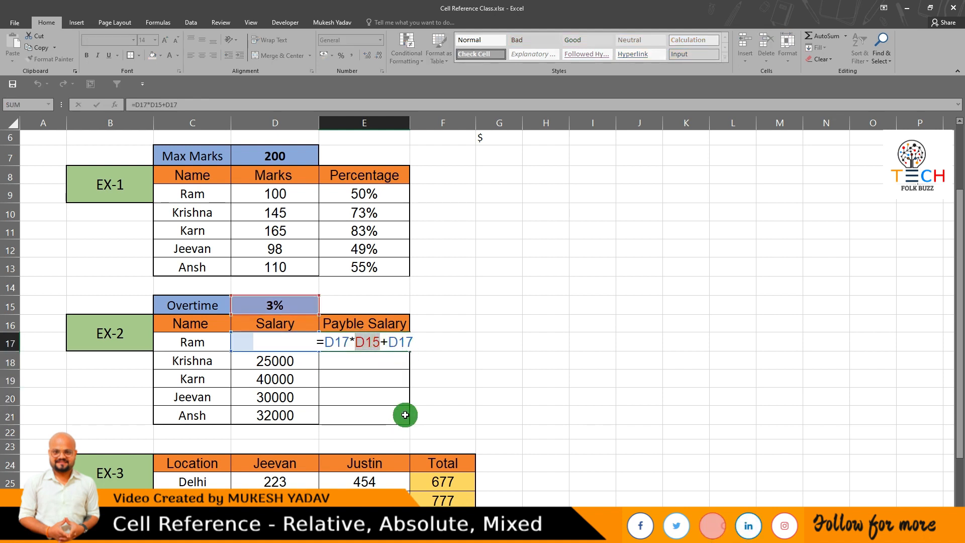
key(F4)
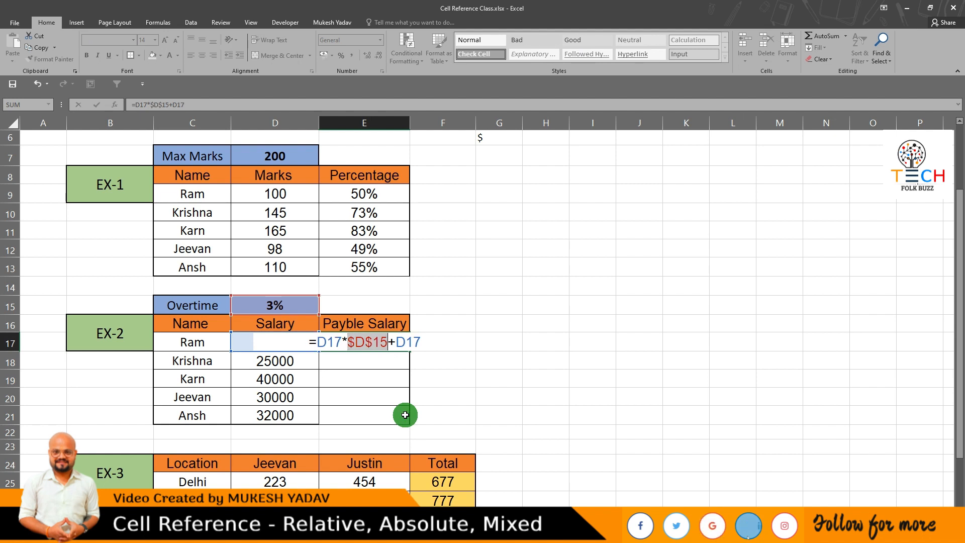
key(Return)
Fill the corrected Payble Salary formula from E17 down to E21 and check the formula in E21
drag(384, 348, 386, 410)
key(ctrl+d)
click(387, 411)
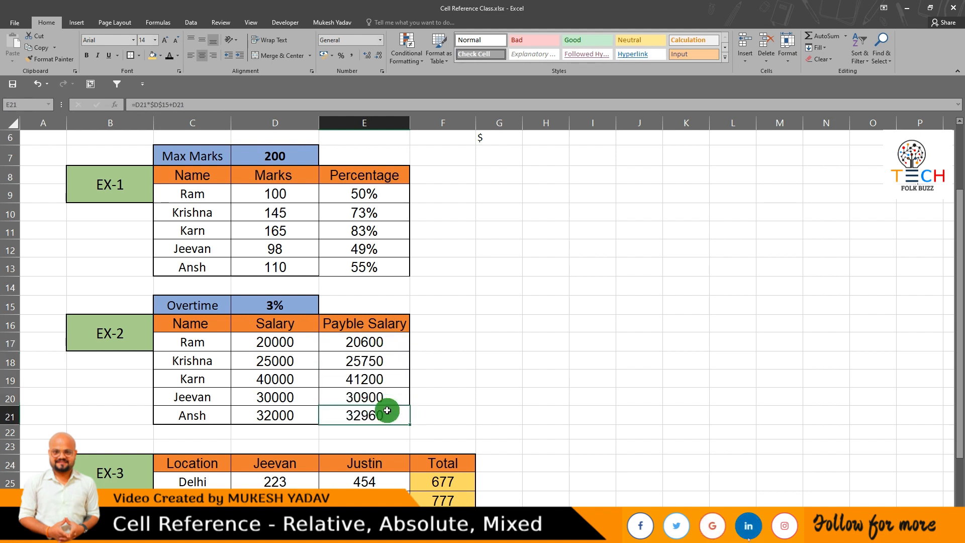
double_click(387, 411)
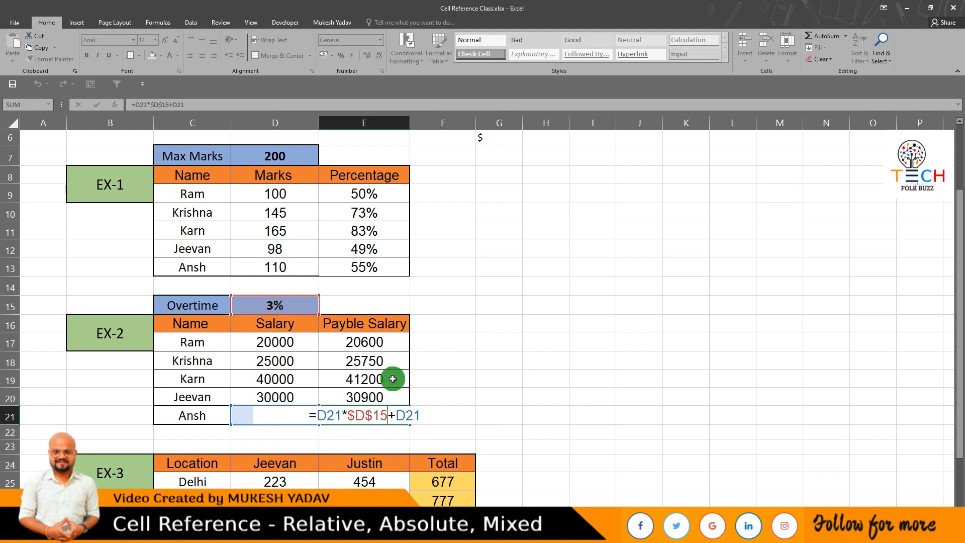
key(Return)
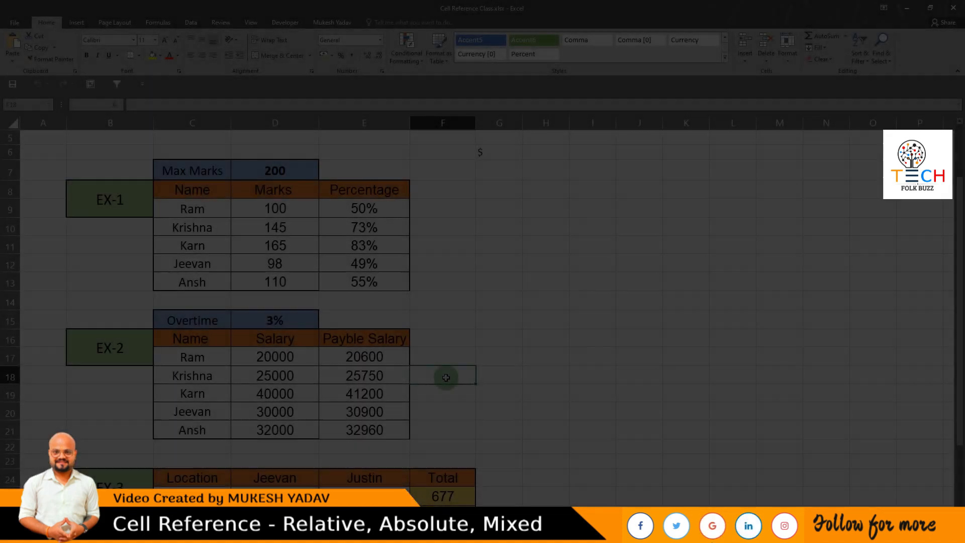
Examine the EX-3 table's Location column, both salesperson columns, the Total column and the totals in row 29
scroll(446, 378, down, 2)
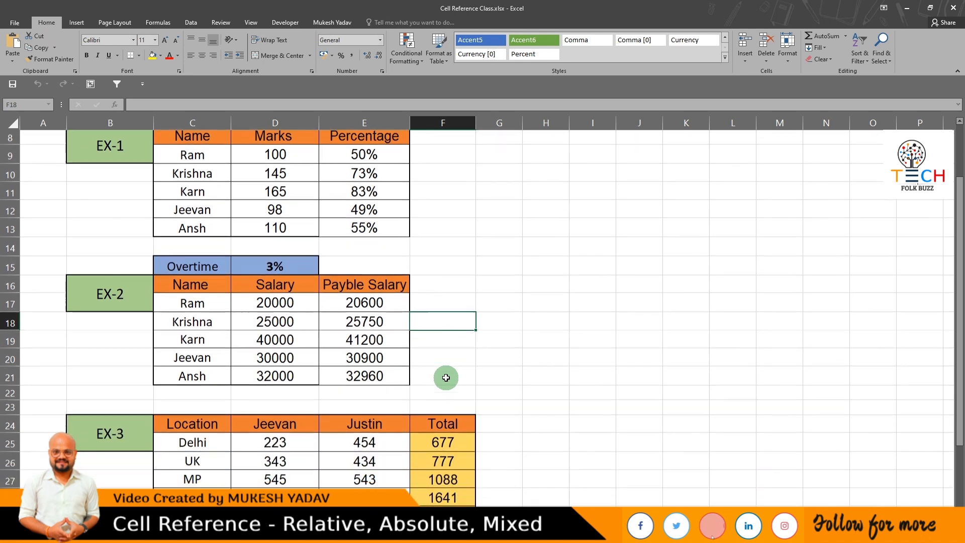
scroll(446, 377, down, 2)
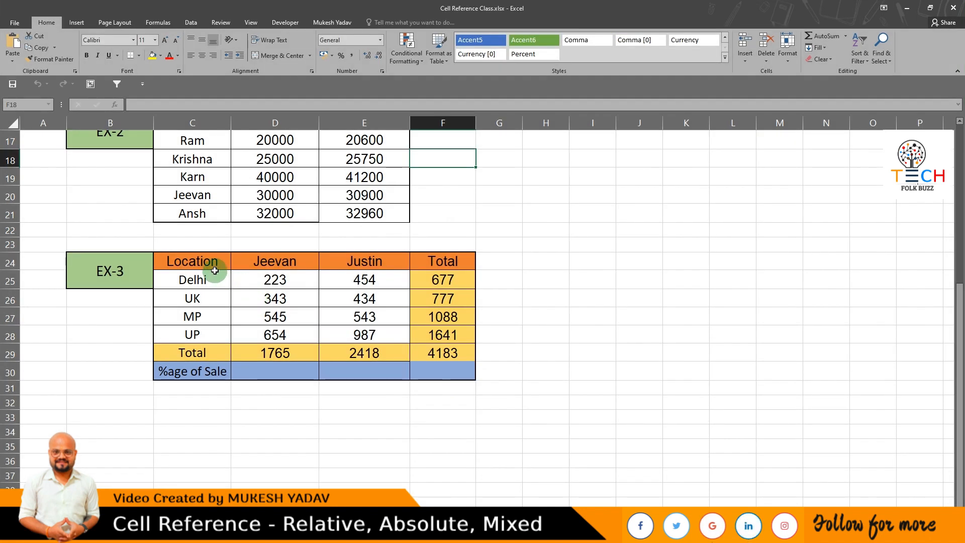
drag(214, 276, 212, 335)
drag(276, 257, 282, 336)
drag(384, 259, 385, 320)
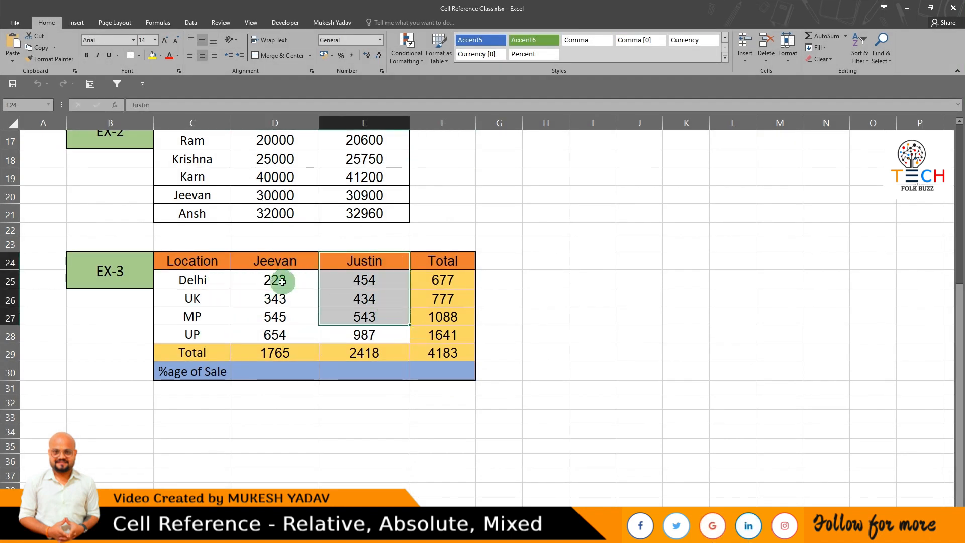
drag(442, 267, 441, 335)
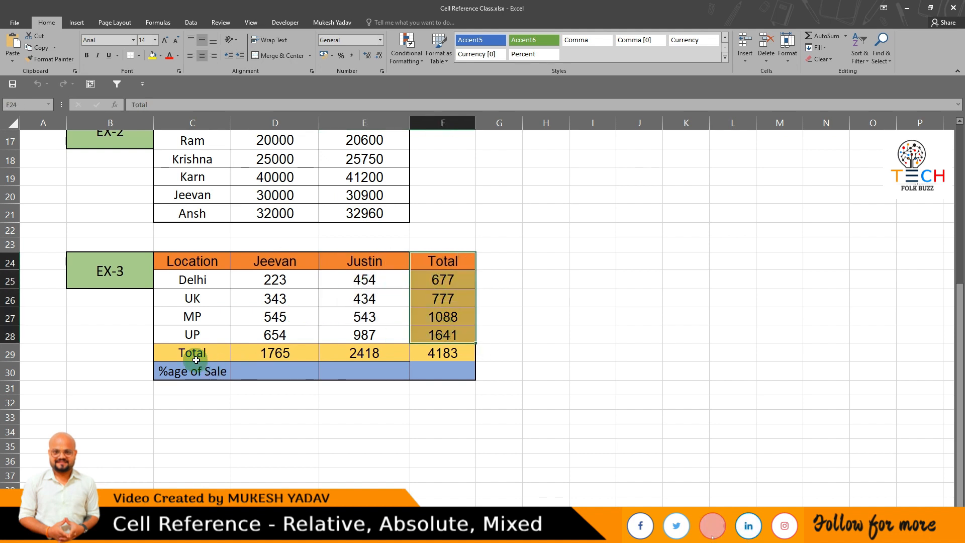
click(268, 352)
click(357, 352)
Enter the formula =D29/F29 in D30, the first %age of Sale cell, dividing the salesperson's total by the grand total
click(257, 370)
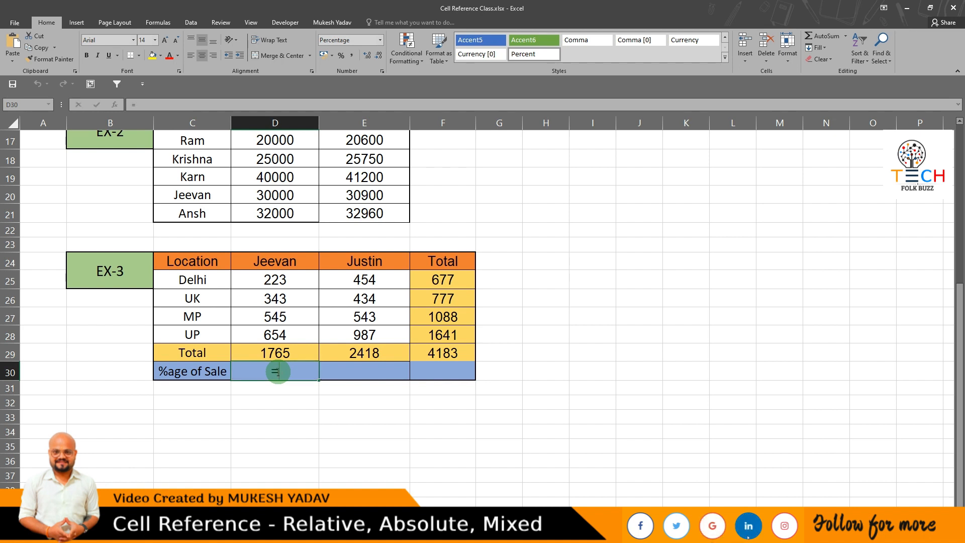
text(=)
click(285, 353)
text(/)
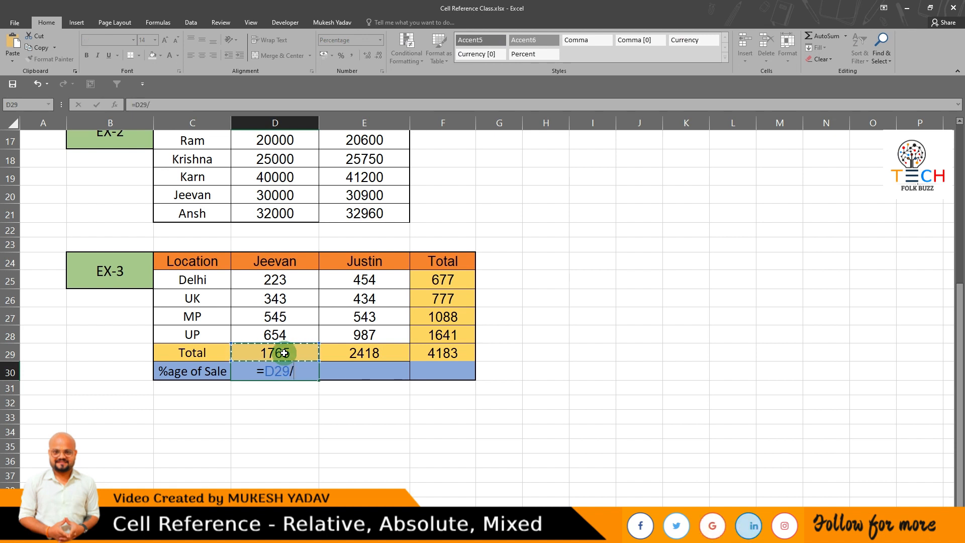
click(458, 357)
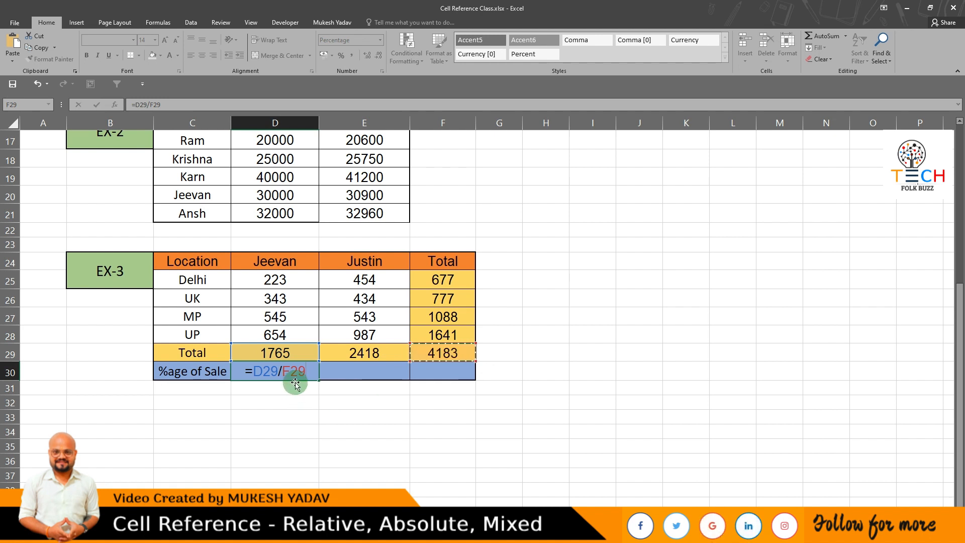
key(ctrl+Return)
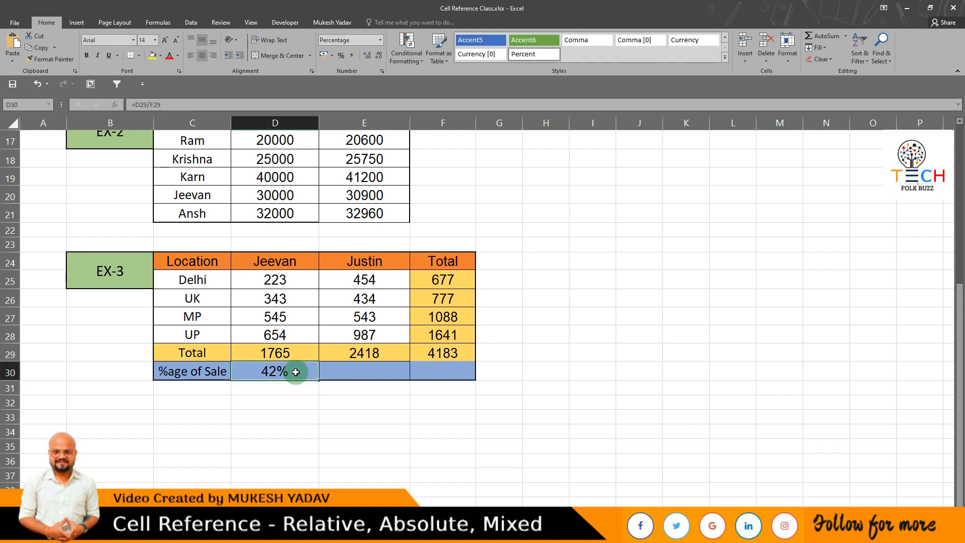
Fill the %age of Sale formula from D30 across to F30 and inspect the shifted references in E30
drag(320, 381, 459, 375)
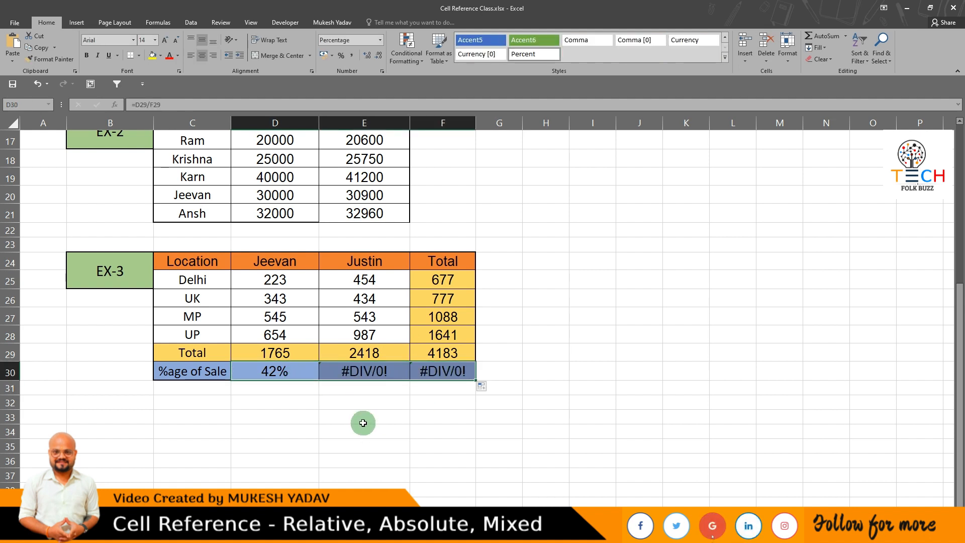
double_click(369, 372)
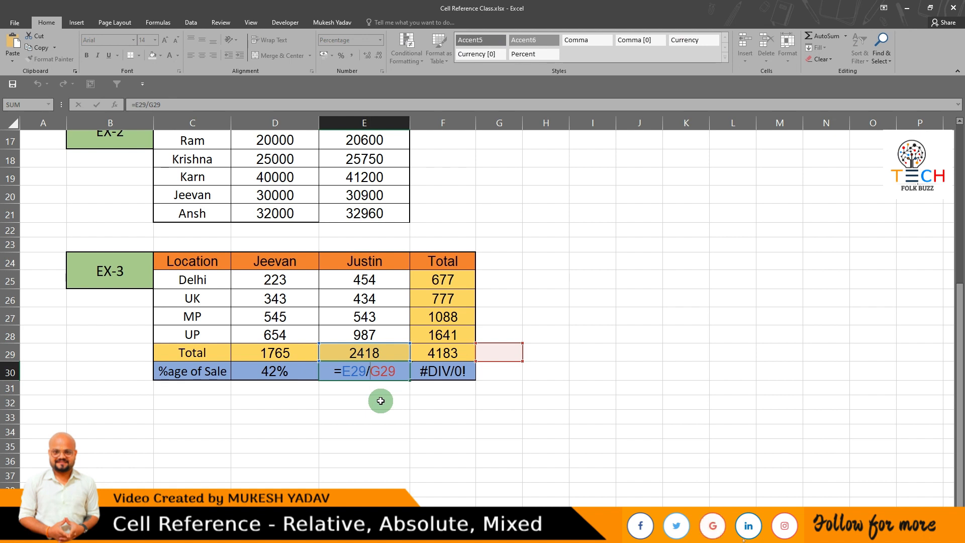
drag(366, 373, 350, 373)
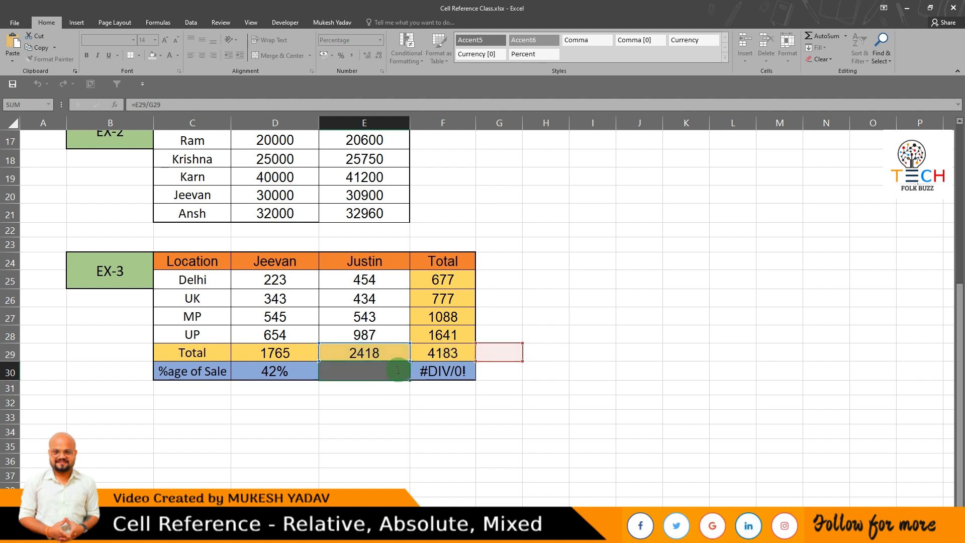
key(Return)
Clear E30:F30 and make the grand total reference in D30 absolute so the formula reads =D29/$F$29
drag(397, 371, 444, 371)
key(Delete)
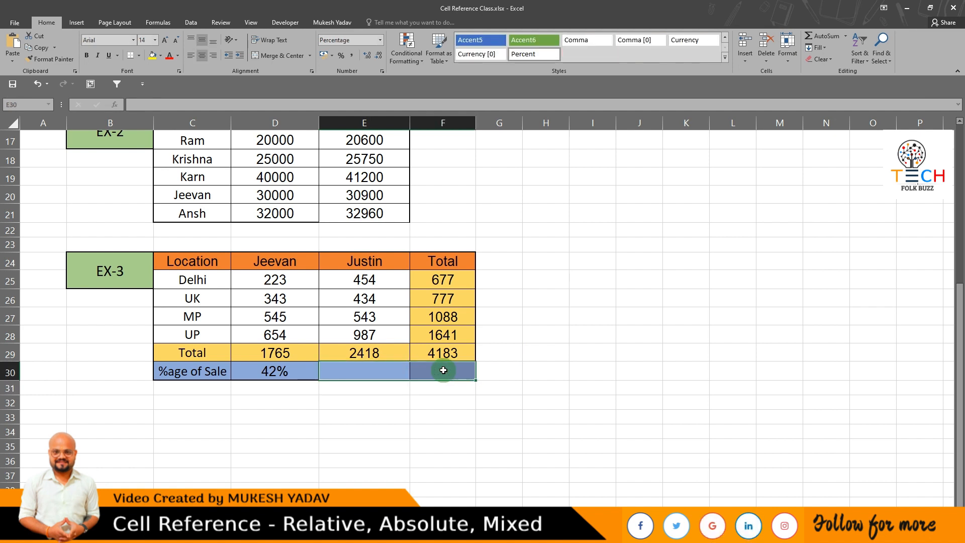
double_click(276, 372)
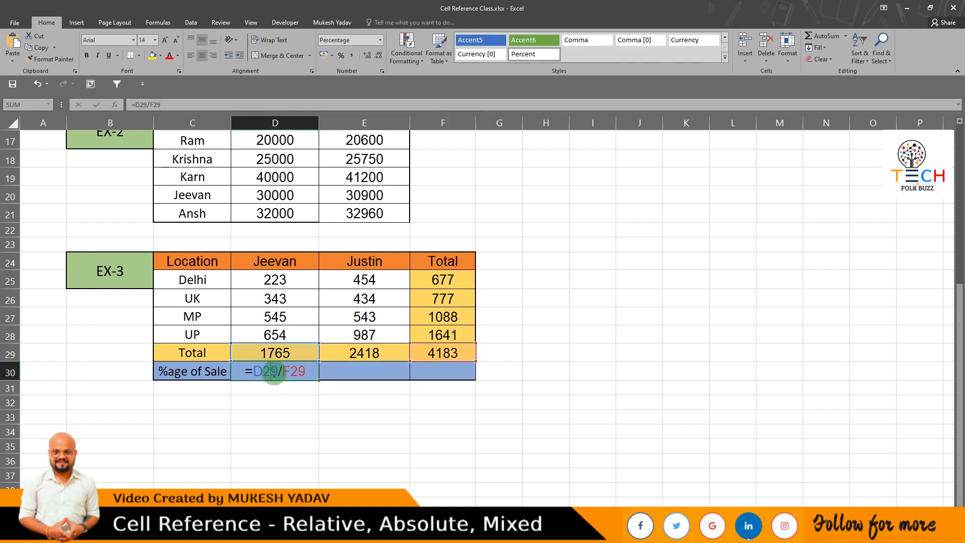
double_click(309, 371)
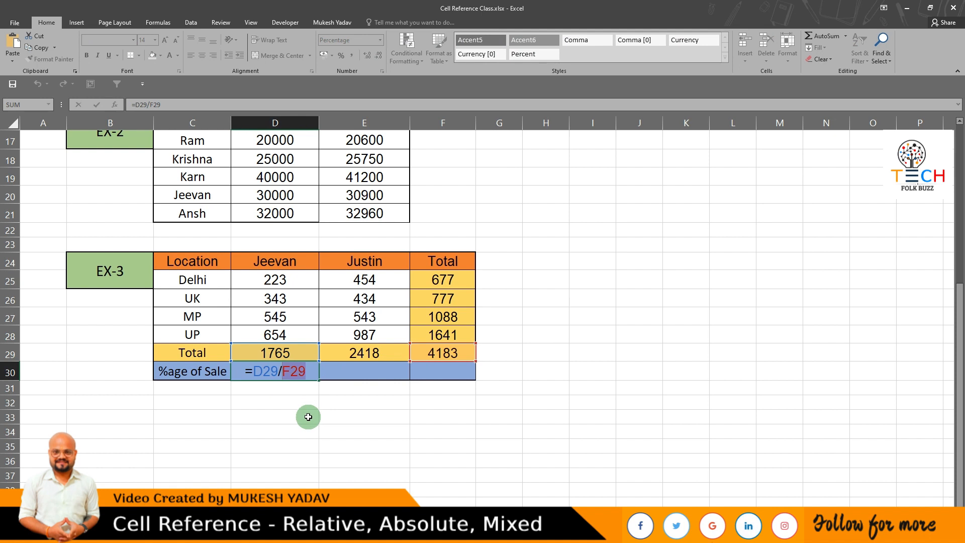
key(F4)
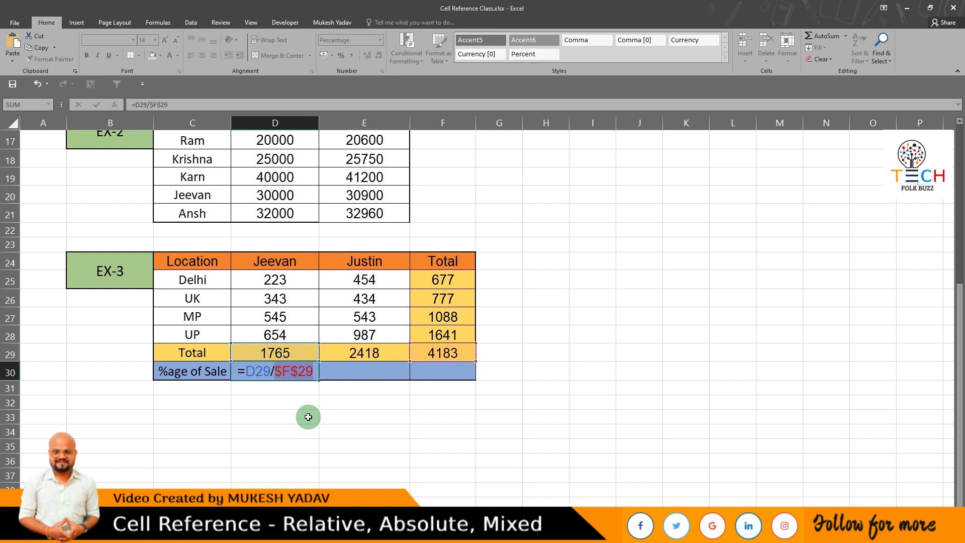
key(ctrl+Return)
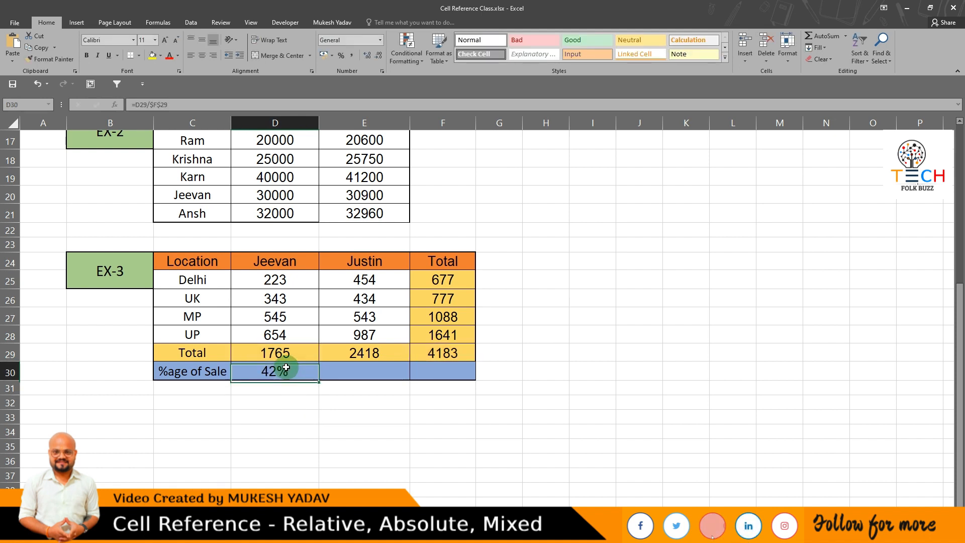
Fill the corrected %age of Sale formula from D30 across to F30 and check the formulas in D30, E30 and F30
drag(318, 380, 460, 372)
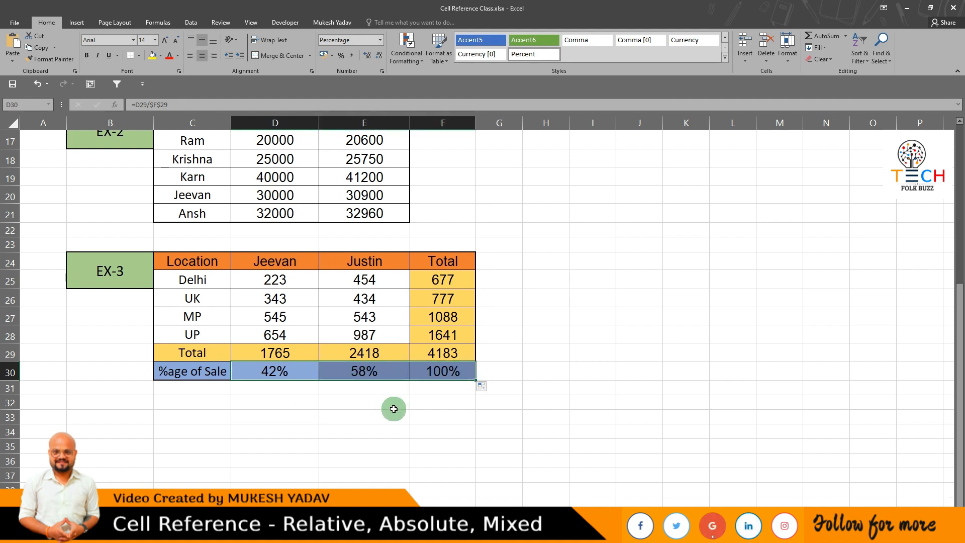
click(389, 411)
click(273, 371)
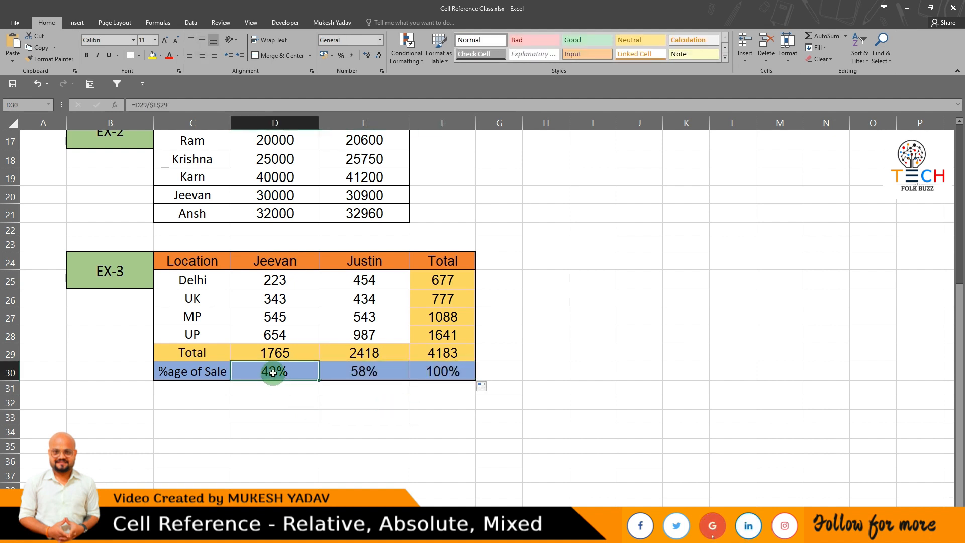
click(424, 375)
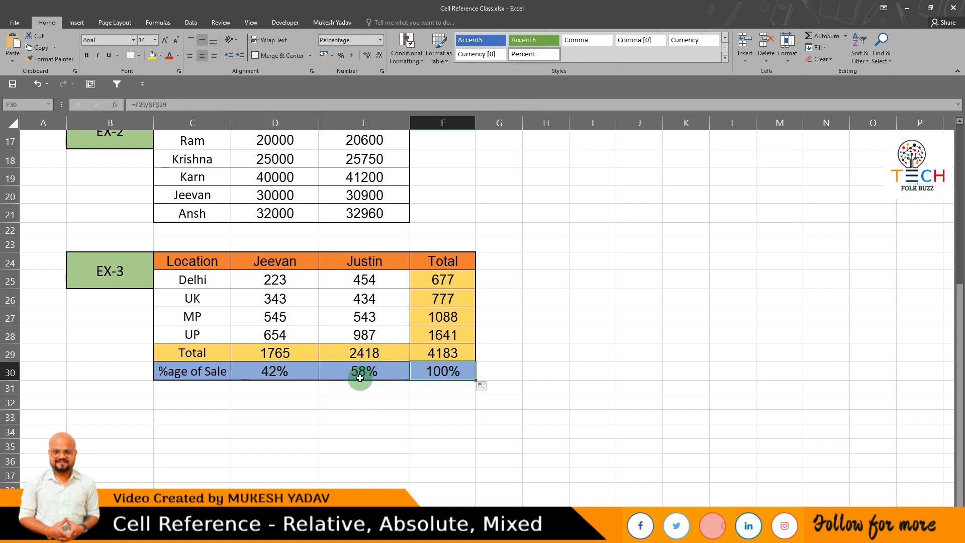
click(361, 374)
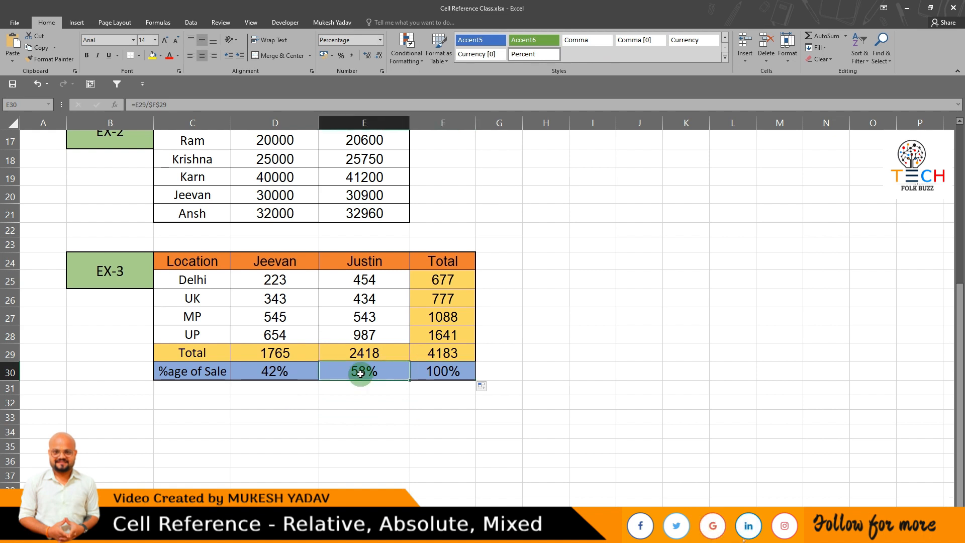
click(452, 373)
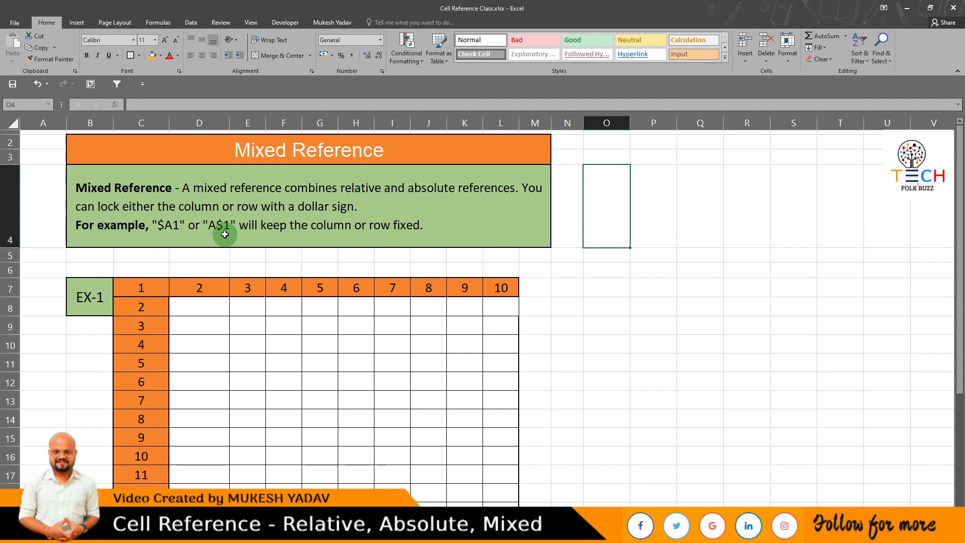
Examine the EX-1 multiplication table, comparing the row 7 header numbers, the column C numbers and the empty cells where they intersect
scroll(224, 235, down, 2)
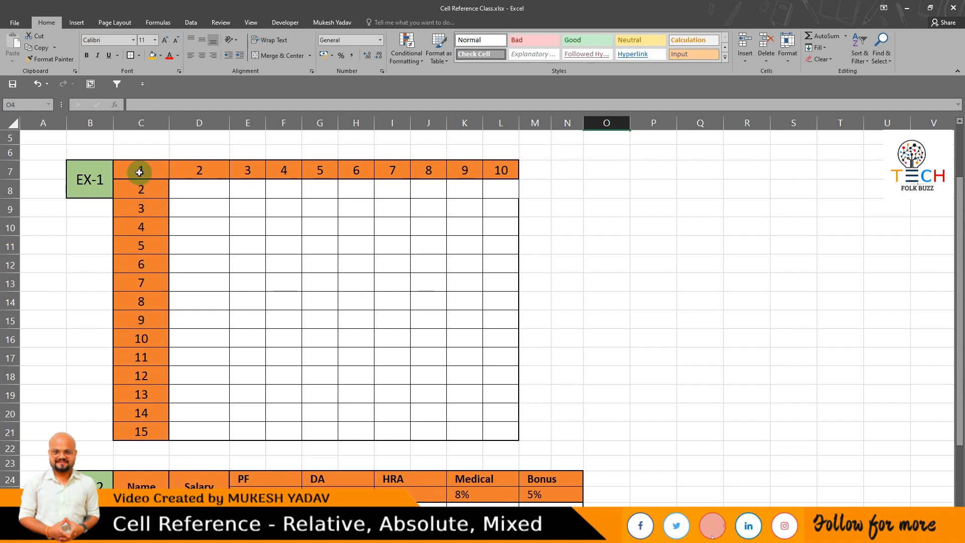
drag(146, 172, 483, 167)
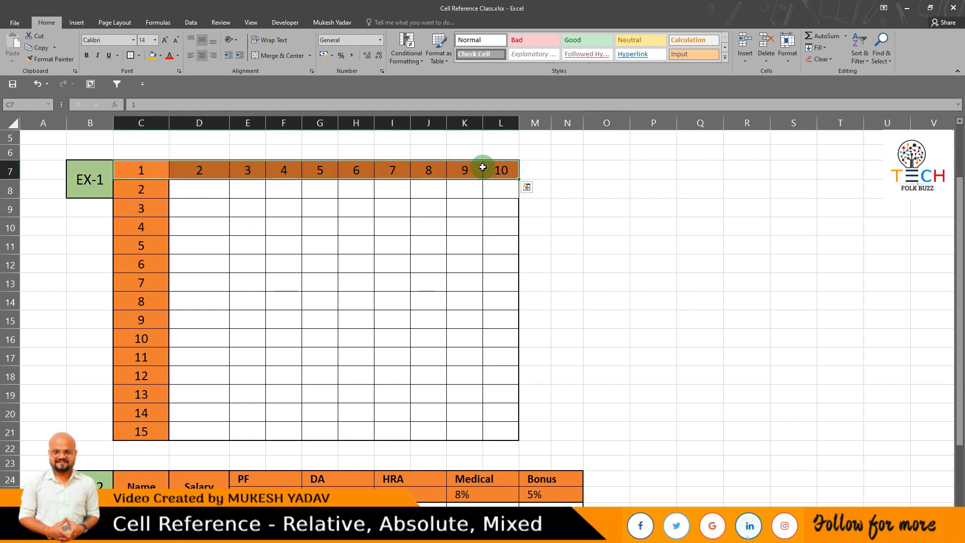
click(139, 190)
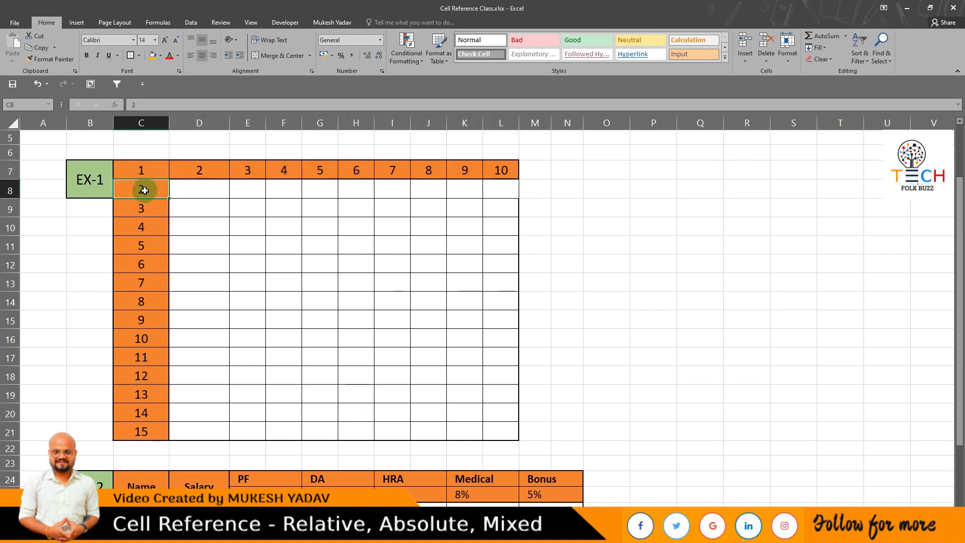
click(201, 170)
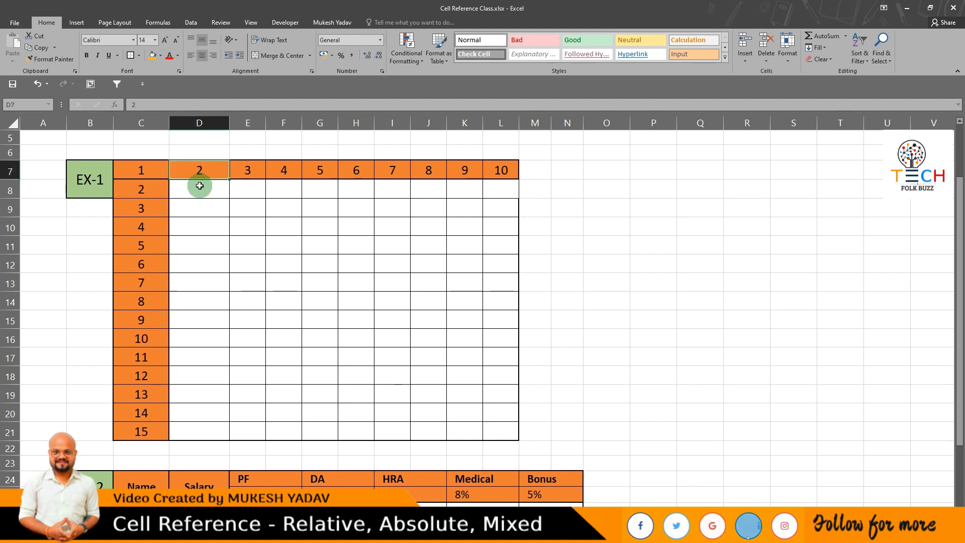
click(199, 187)
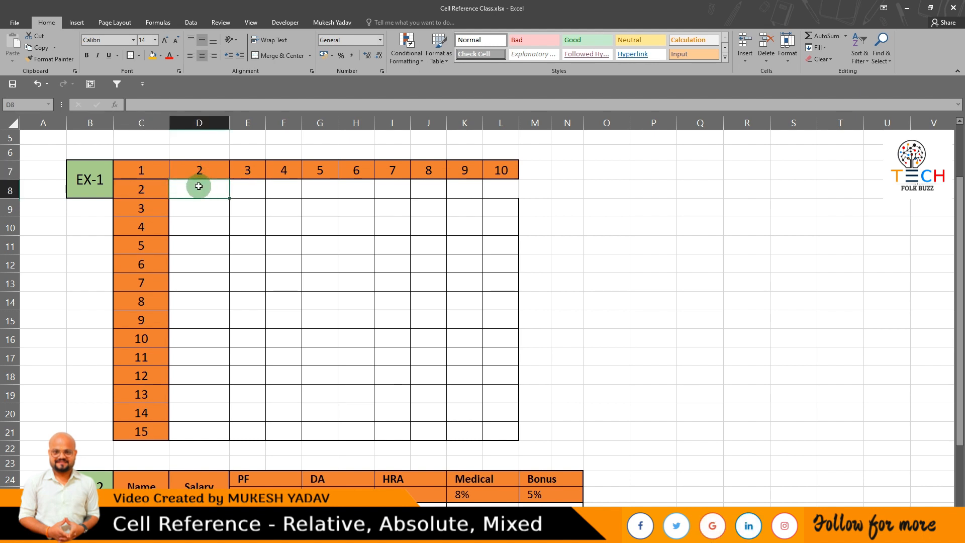
click(146, 187)
drag(198, 174, 498, 172)
click(200, 187)
click(146, 197)
drag(199, 174, 488, 185)
drag(194, 209, 508, 209)
Enter the relative formula =C8*D7 in D8, the first cell of the EX-1 multiplication table
click(203, 188)
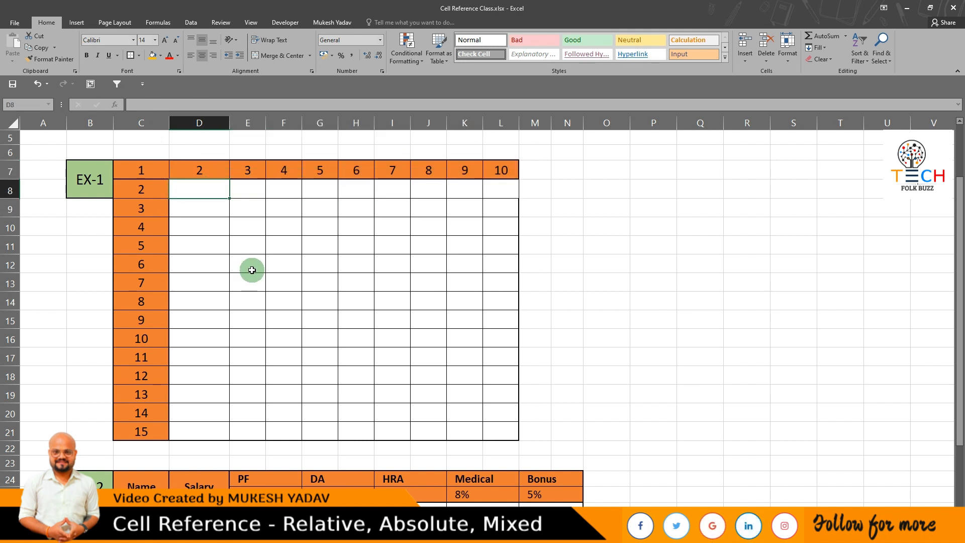
text(=)
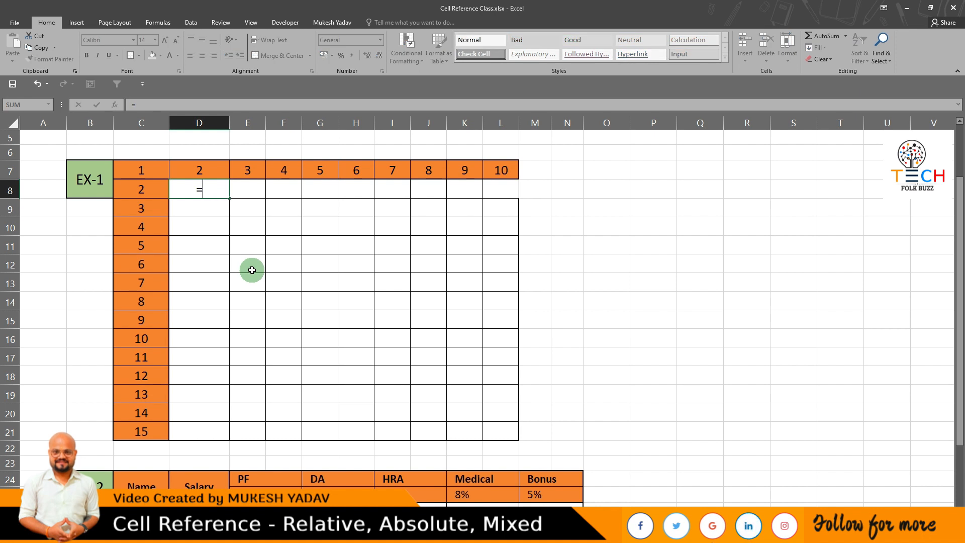
click(144, 193)
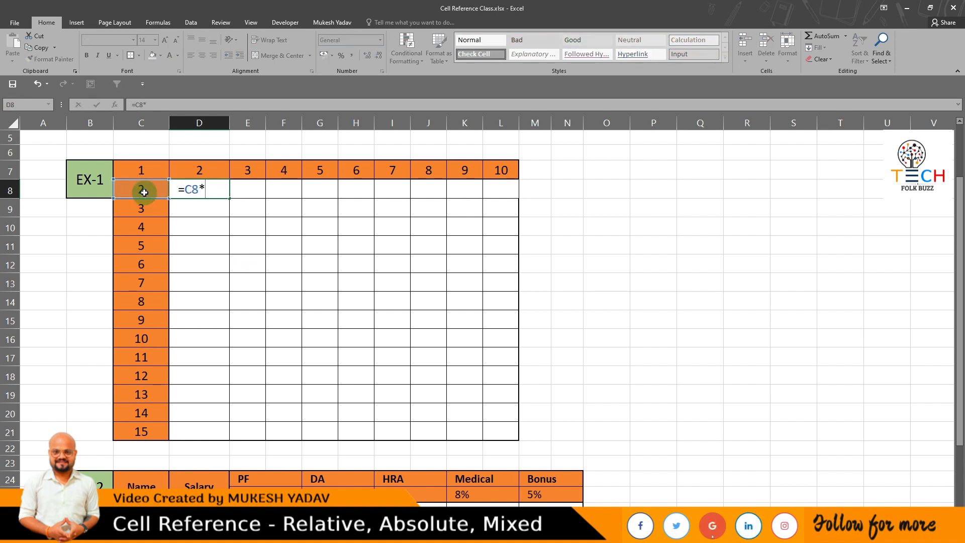
text(*)
click(199, 170)
key(Return)
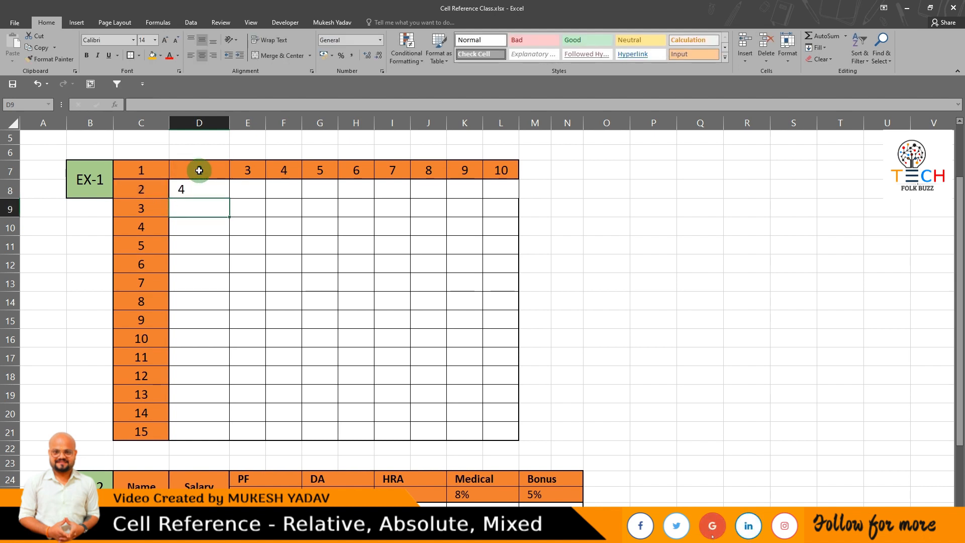
Fill the D8 formula across and down through L21, and clear the whole range D8:L21
click(203, 191)
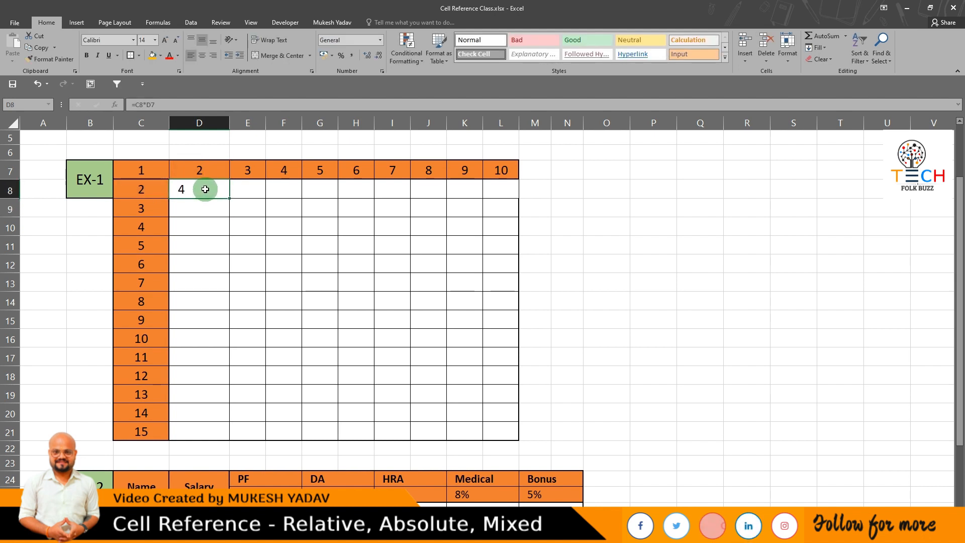
drag(229, 199, 517, 435)
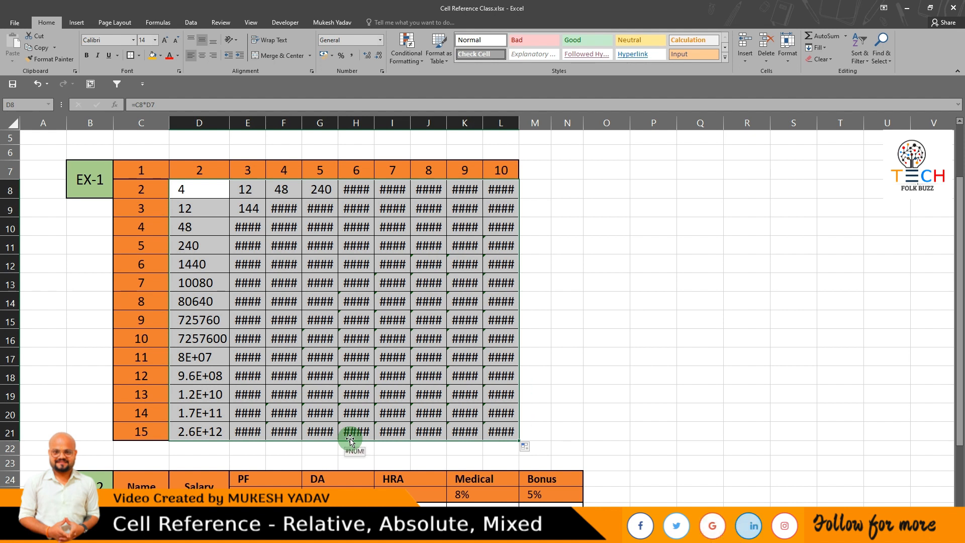
key(Delete)
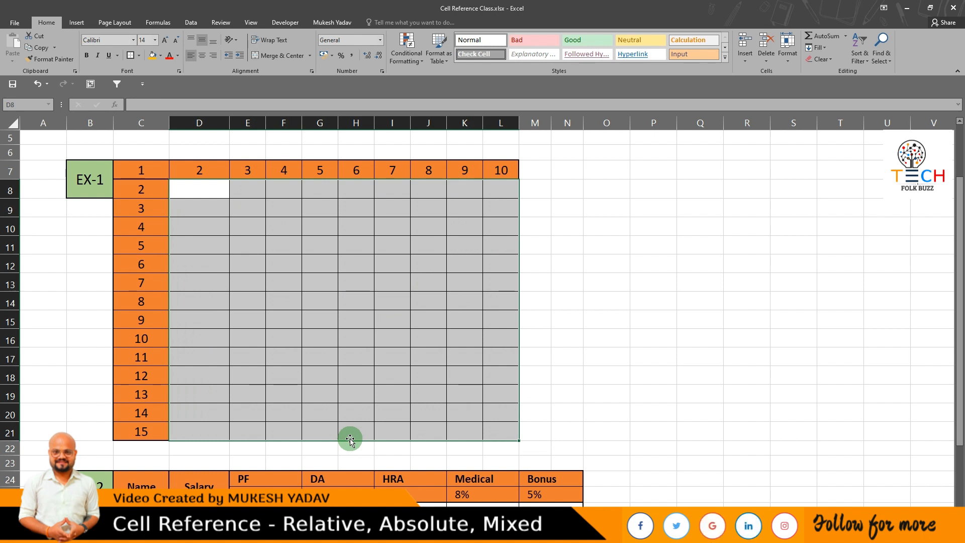
Enter the formula =D7*C8 in D8, multiplying the column header by the row number
click(207, 194)
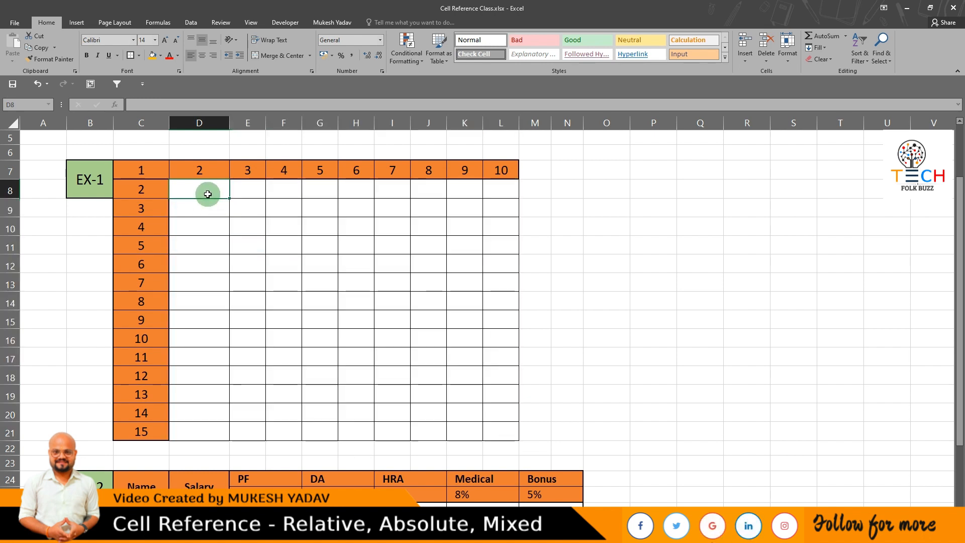
text(=)
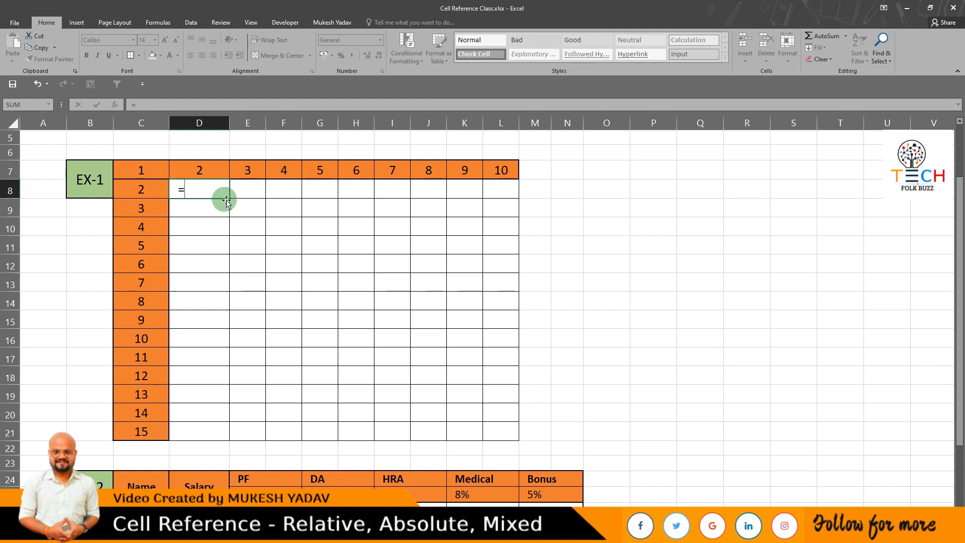
click(200, 171)
text(*)
click(157, 189)
key(Return)
Fill the D8 formula across to L8 and inspect both shifted references in F8
drag(211, 190, 507, 194)
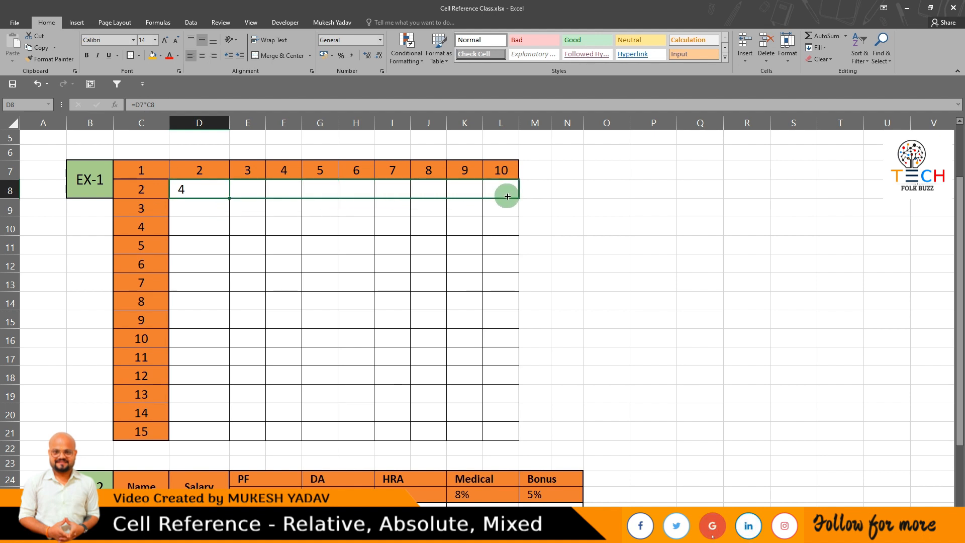
key(ctrl+r)
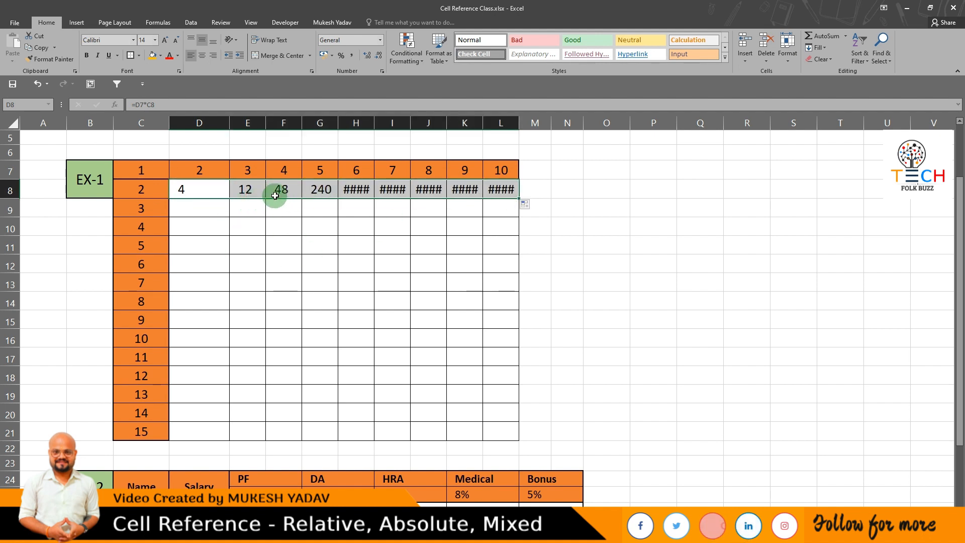
double_click(282, 192)
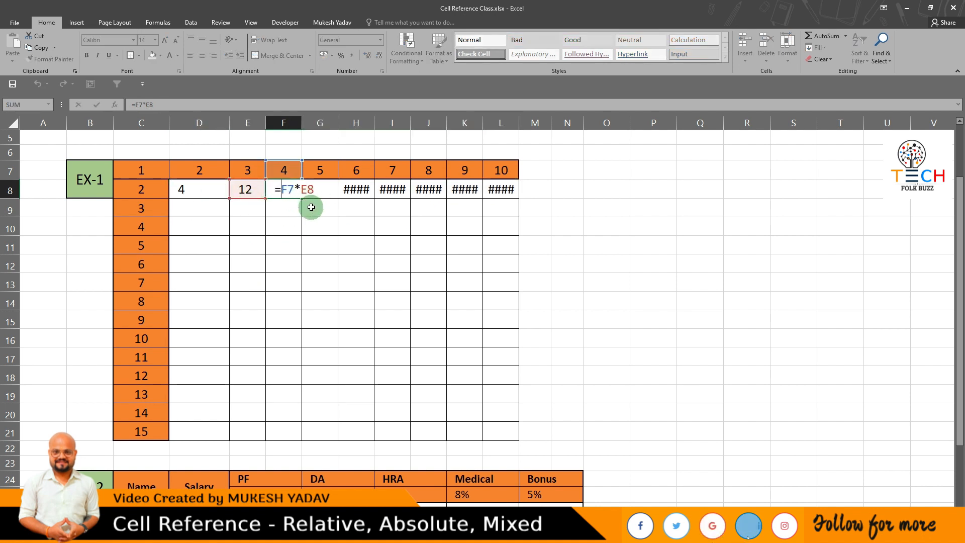
double_click(289, 190)
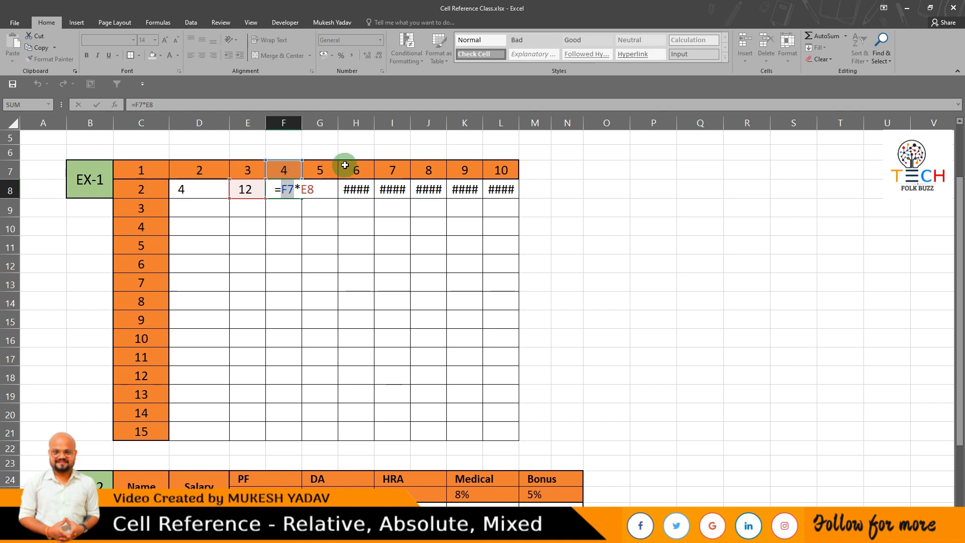
double_click(290, 190)
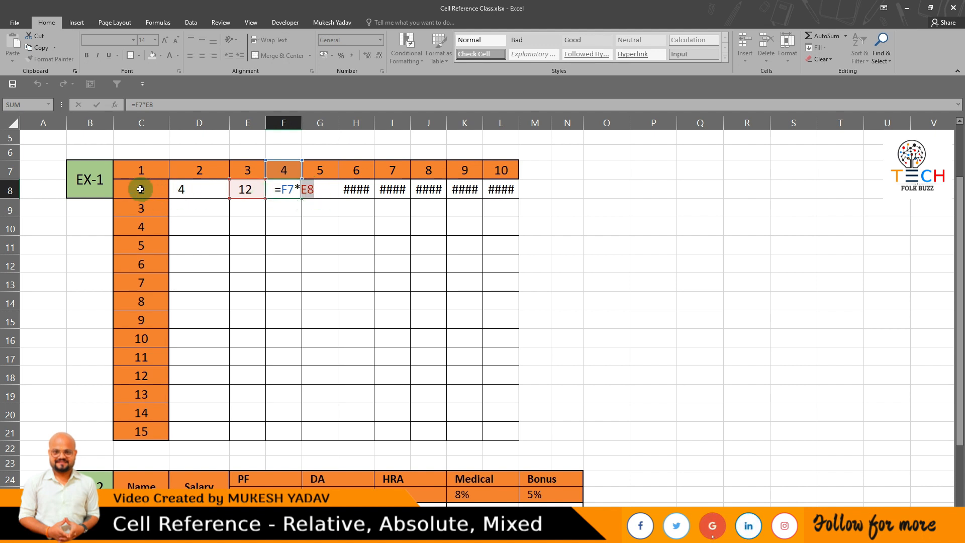
key(Return)
Clear the copied formulas in E8:L8 and inspect the C8 reference in the D8 formula
drag(248, 189, 495, 187)
key(Delete)
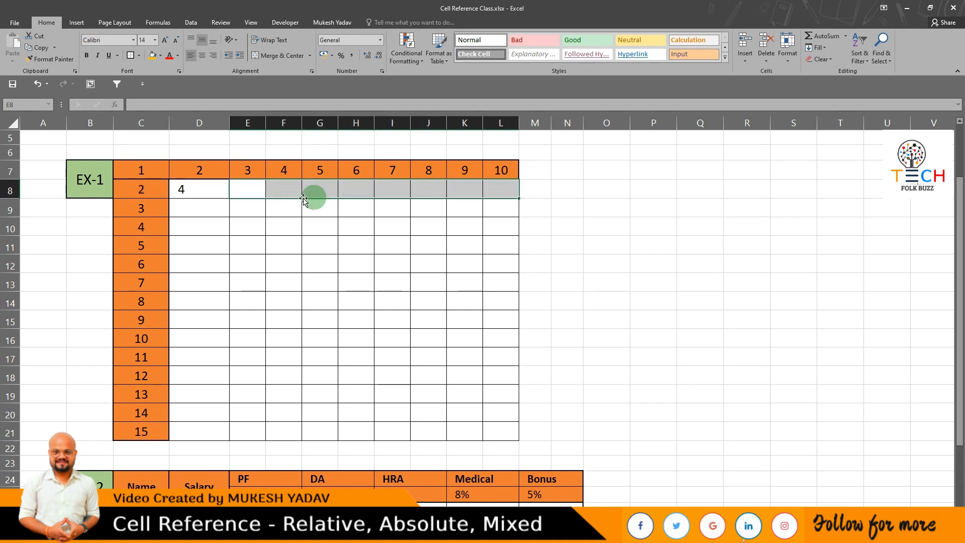
double_click(194, 190)
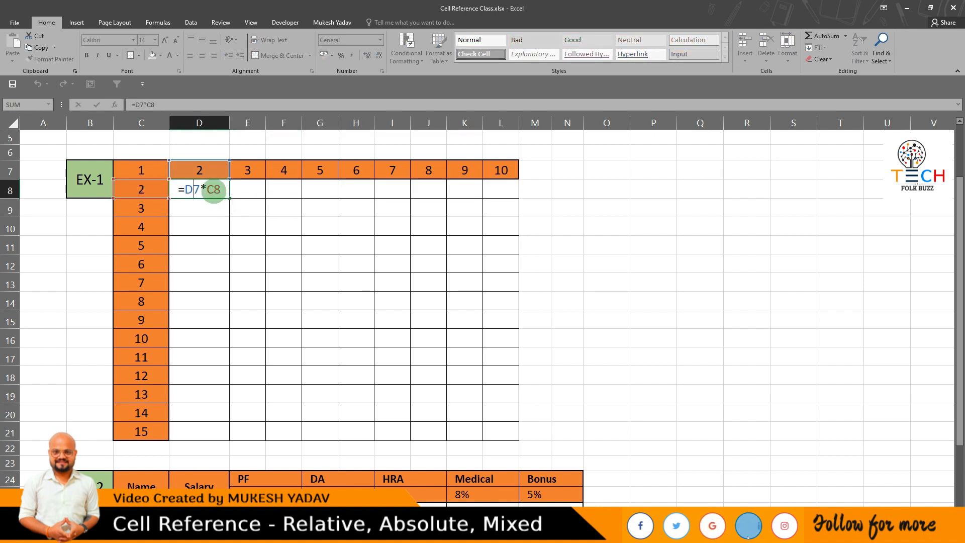
click(212, 189)
drag(209, 191, 223, 191)
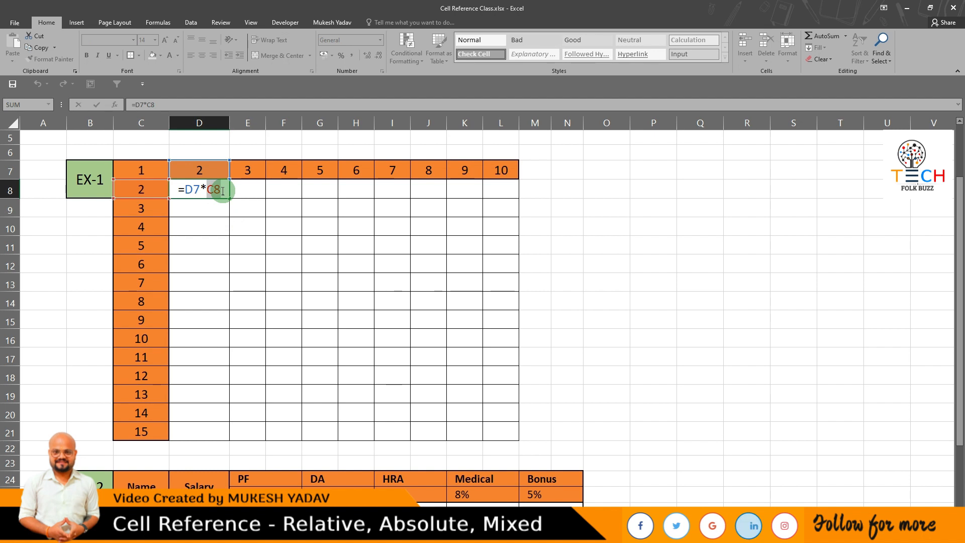
key(Return)
Fill the D8 formula into E8 only and compare the references in D8 and E8
key(Right)
click(220, 191)
drag(229, 198, 255, 198)
double_click(251, 190)
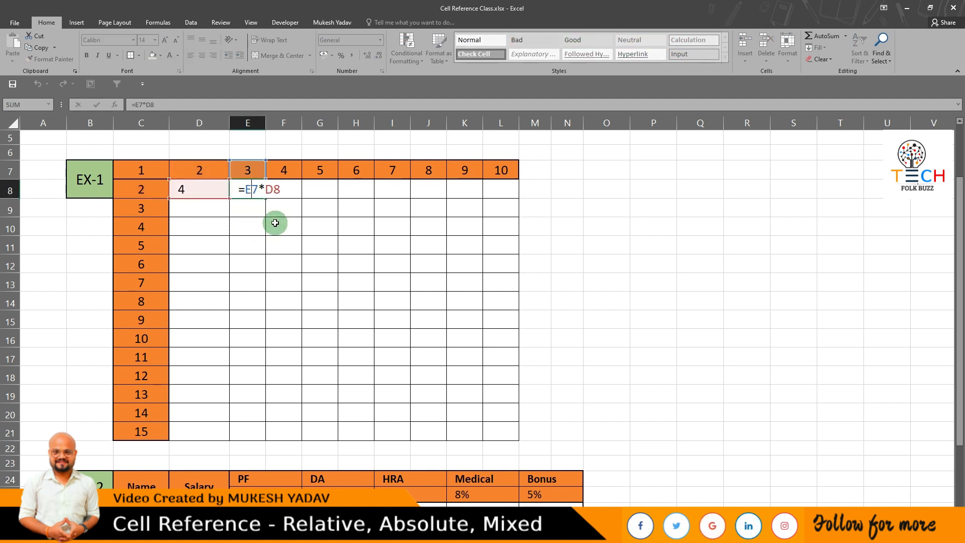
key(Escape)
click(212, 190)
double_click(212, 190)
key(Escape)
click(249, 188)
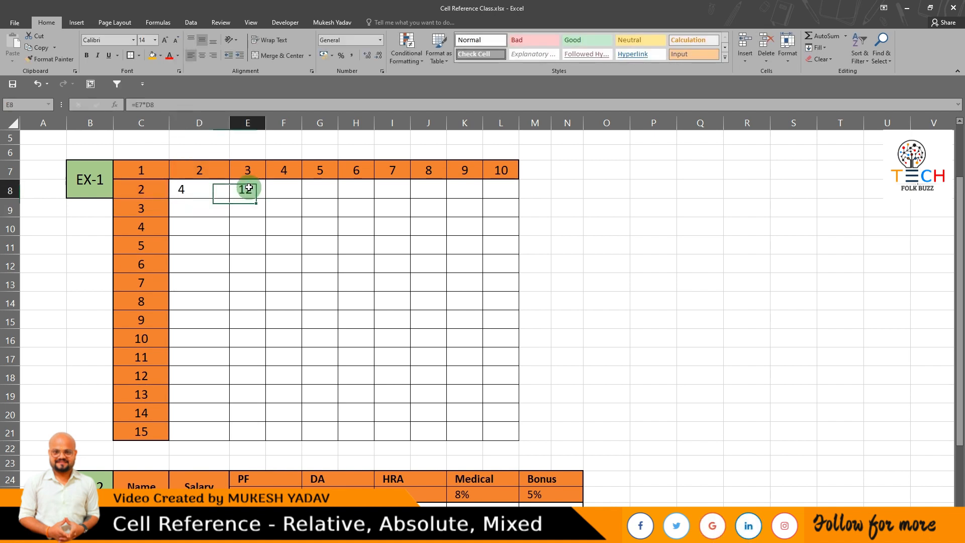
double_click(249, 189)
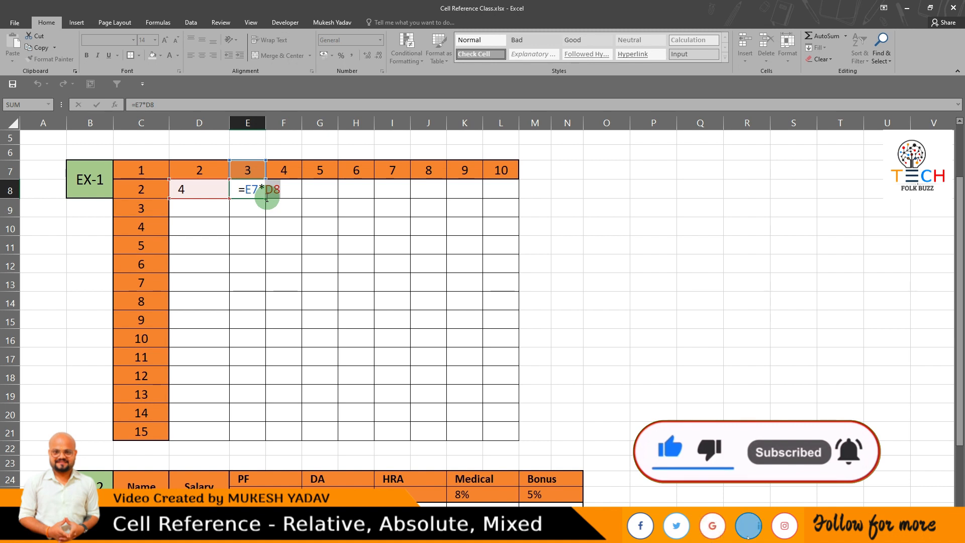
key(Return)
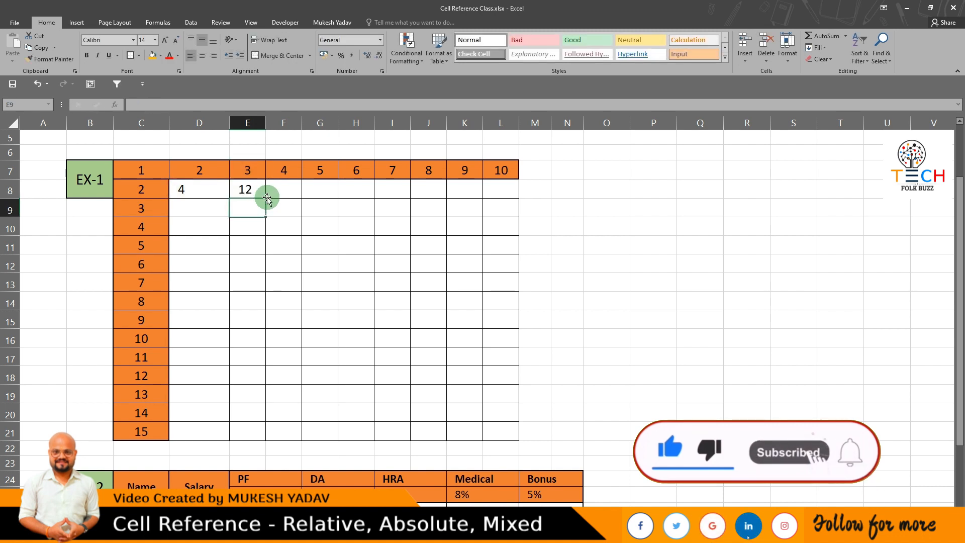
Lock column C in the D8 formula so it reads =D7*$C8, and fill it across to L8
click(183, 190)
double_click(209, 192)
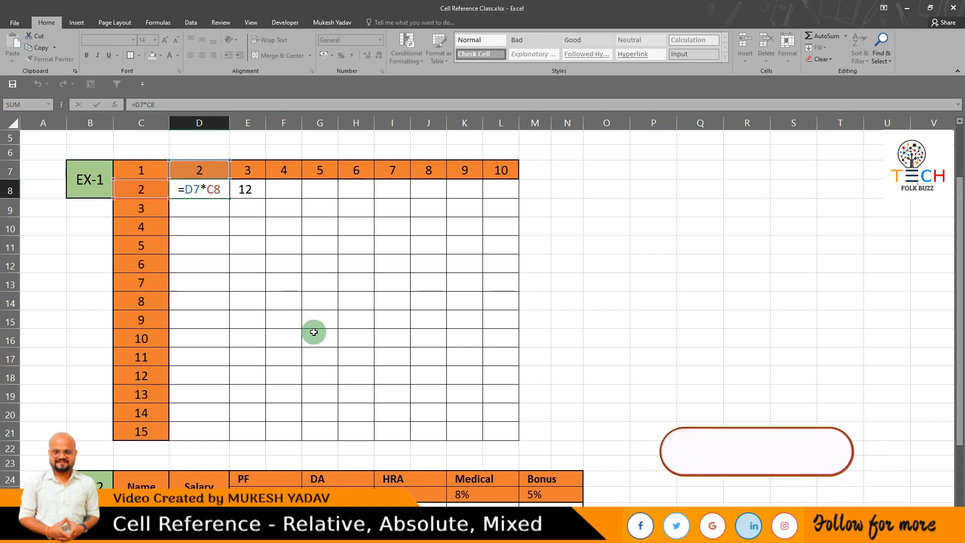
text(4)
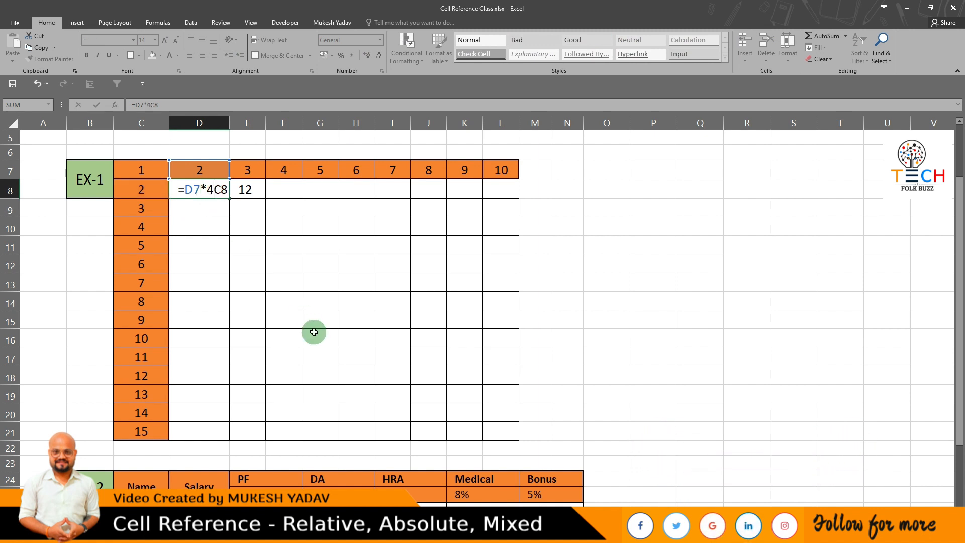
key(BackSpace)
text($)
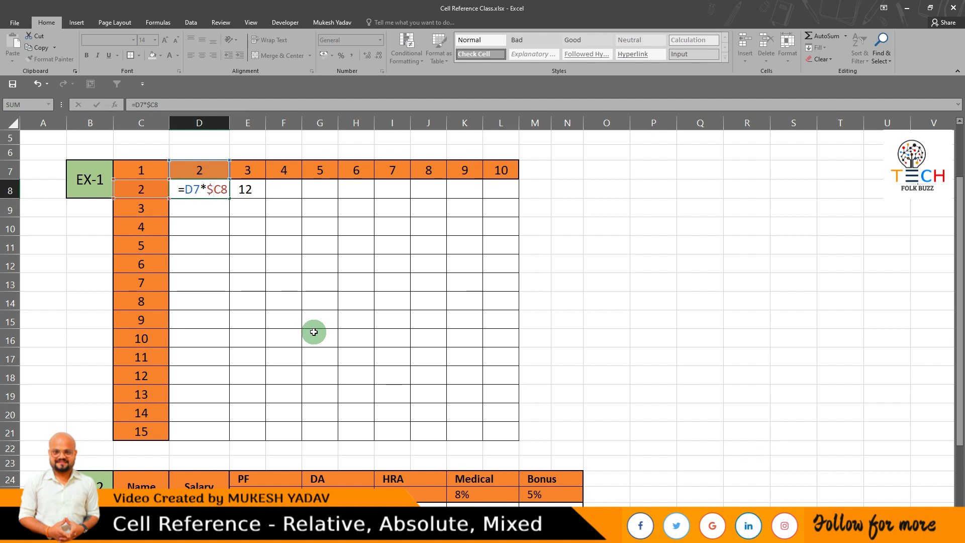
key(Return)
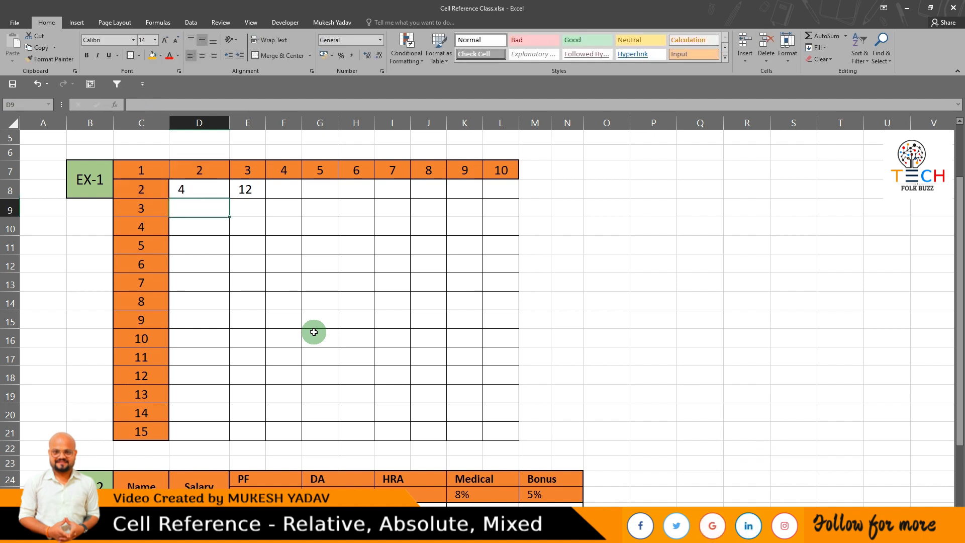
click(207, 192)
drag(229, 197, 502, 190)
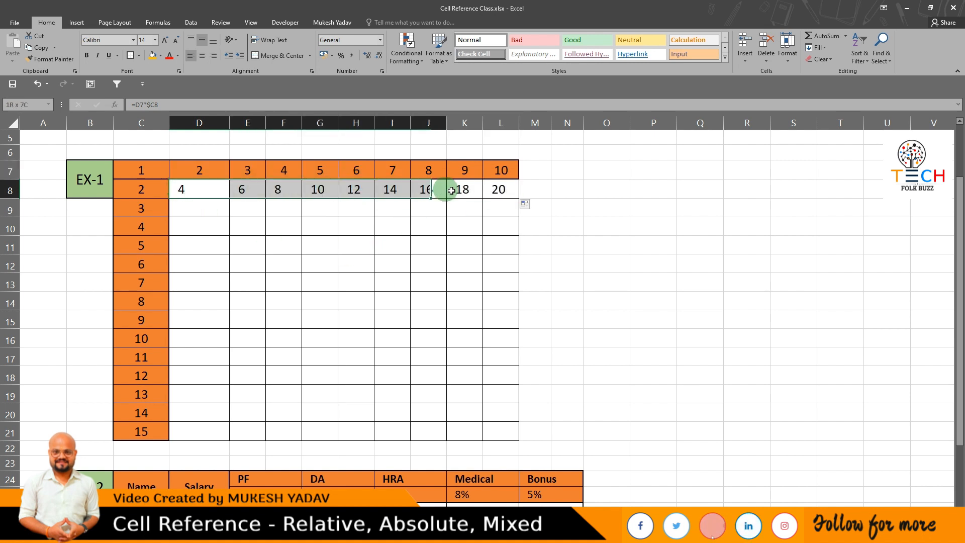
Fill the D8 formula down to D11 and inspect the shifted references in D9 and D10
click(202, 187)
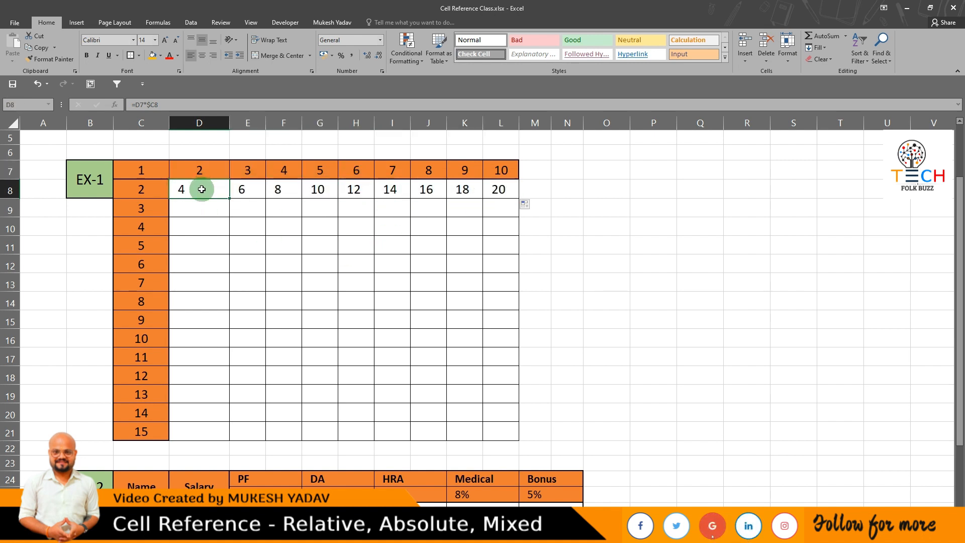
drag(230, 199, 225, 248)
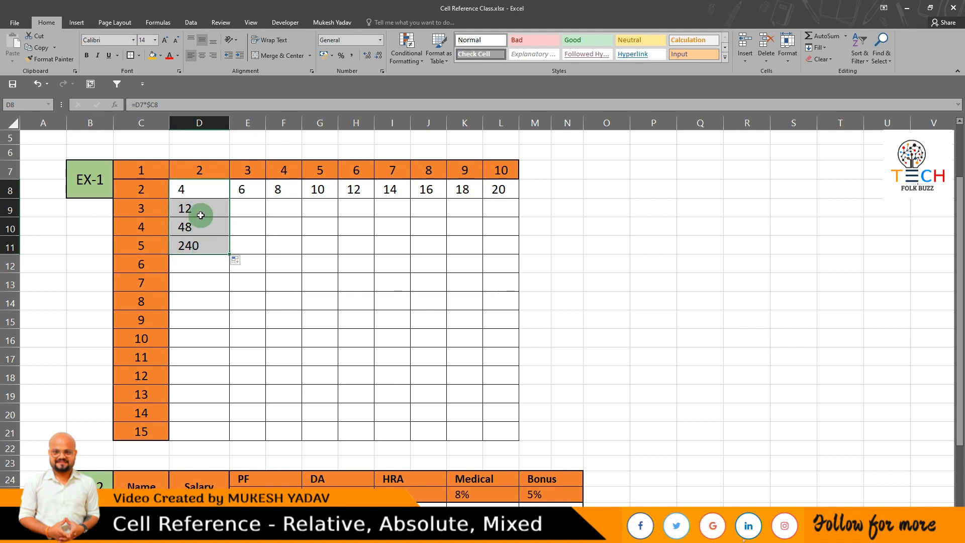
click(217, 214)
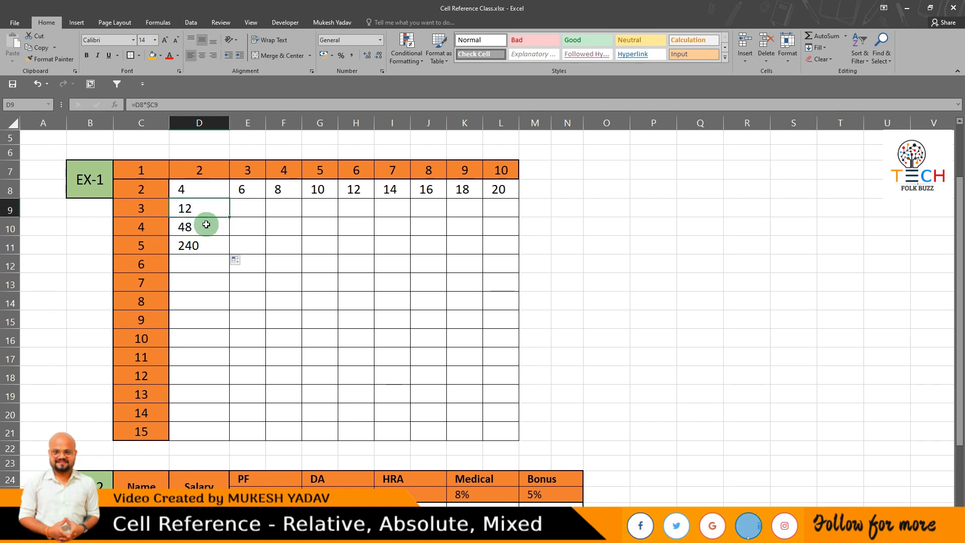
double_click(206, 227)
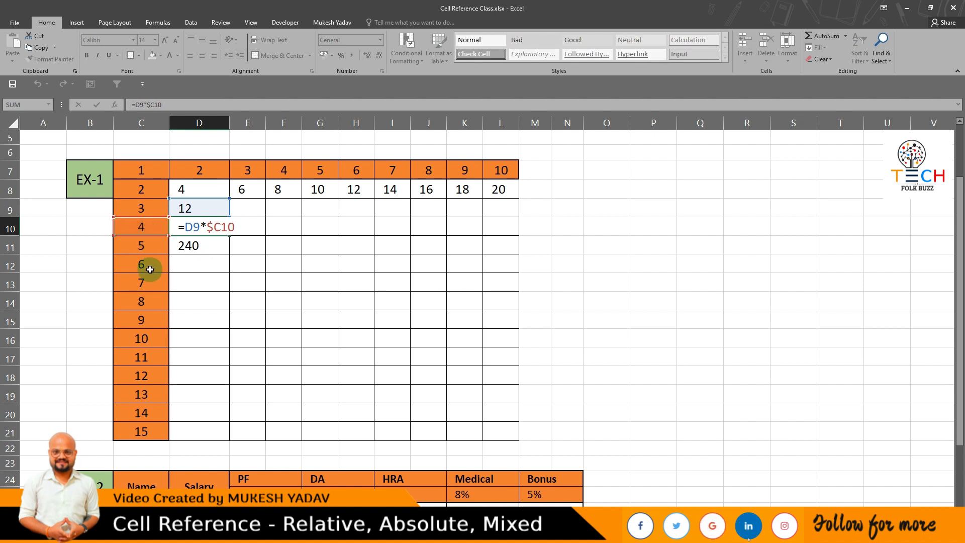
Inspect the D9 reference in the D10 formula, and lock row 7 in the D8 formula so it reads =D$7*$C8
double_click(196, 227)
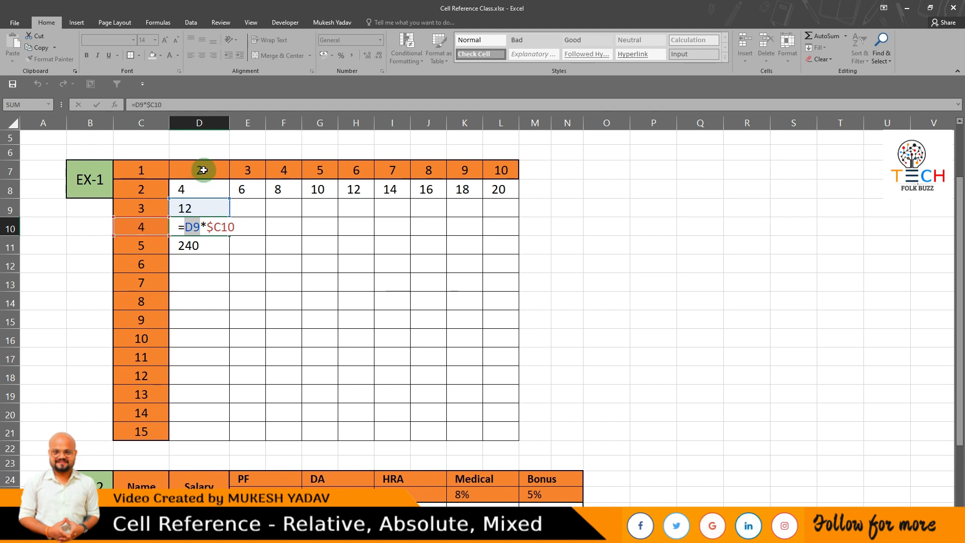
key(Return)
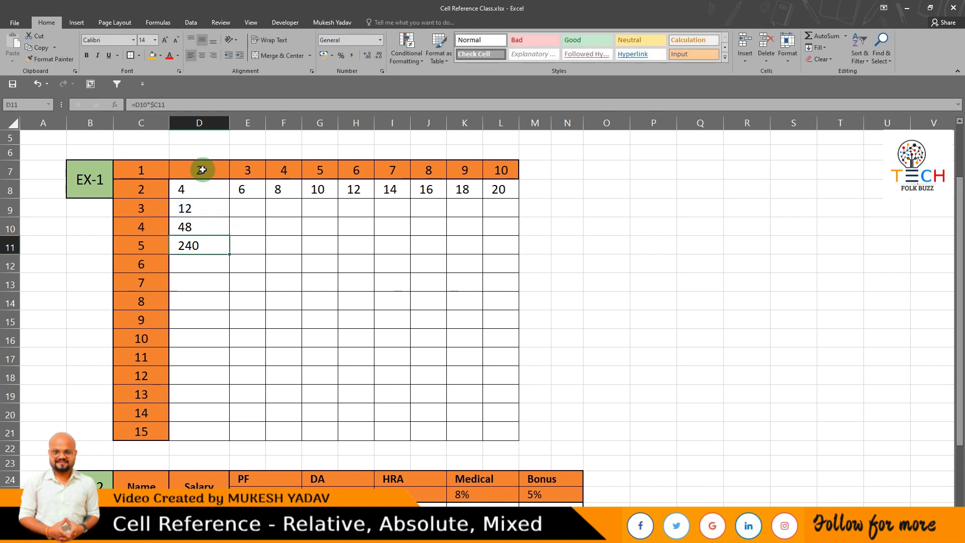
click(194, 194)
double_click(194, 194)
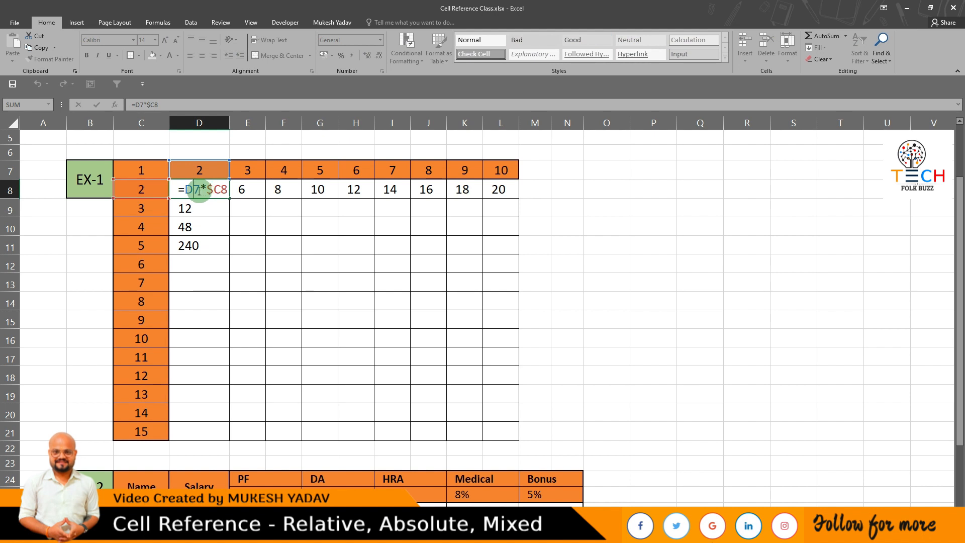
double_click(197, 190)
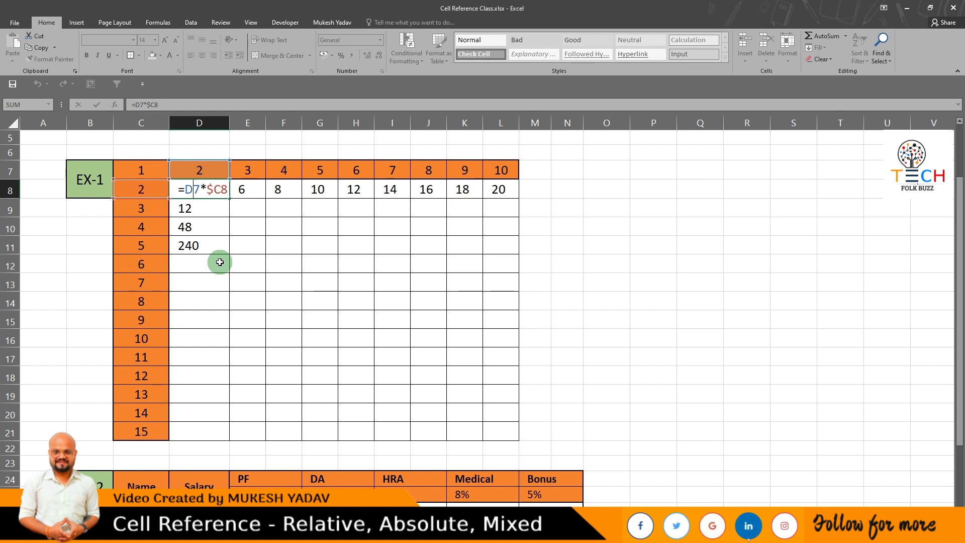
key(Return)
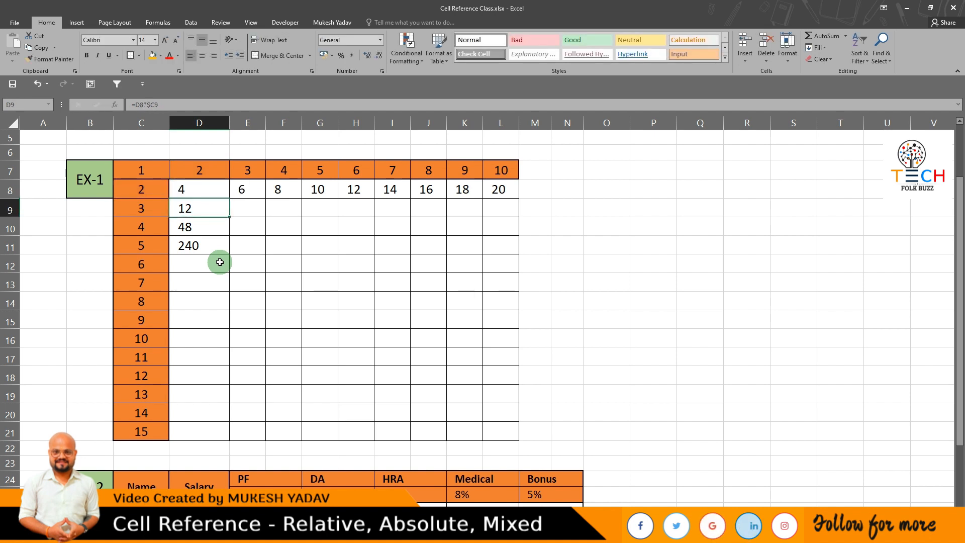
Fill the D8 formula down to D21, and fill row 8's formulas down through the whole EX-1 table D8:L21
click(204, 190)
drag(227, 198, 216, 433)
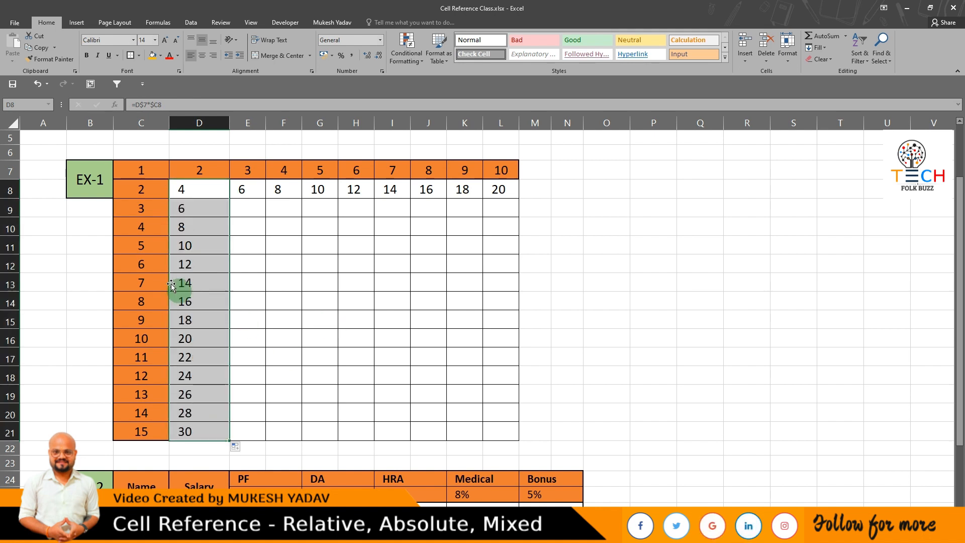
drag(196, 190, 505, 426)
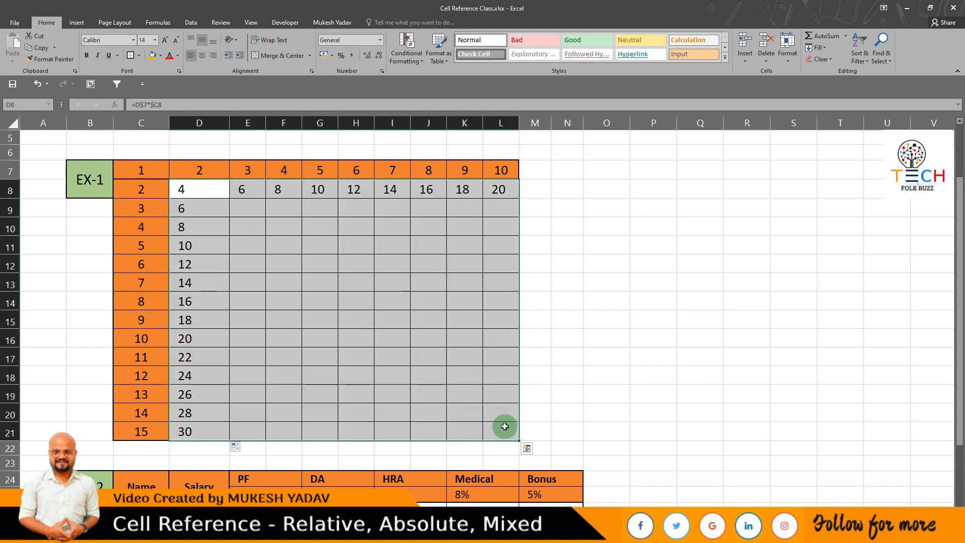
key(ctrl+d)
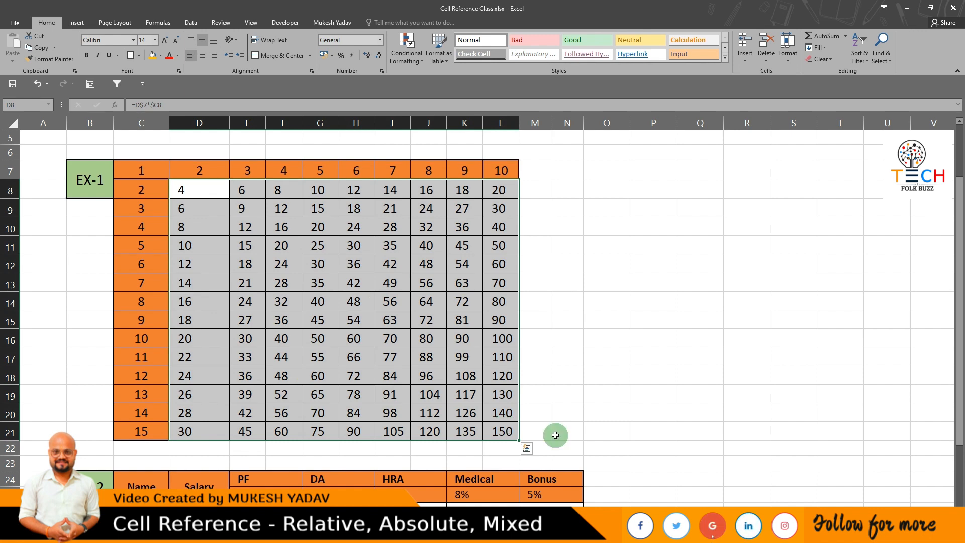
Review the EX-2 salary table and its row of percentages from PF to Bonus
scroll(555, 436, down, 3)
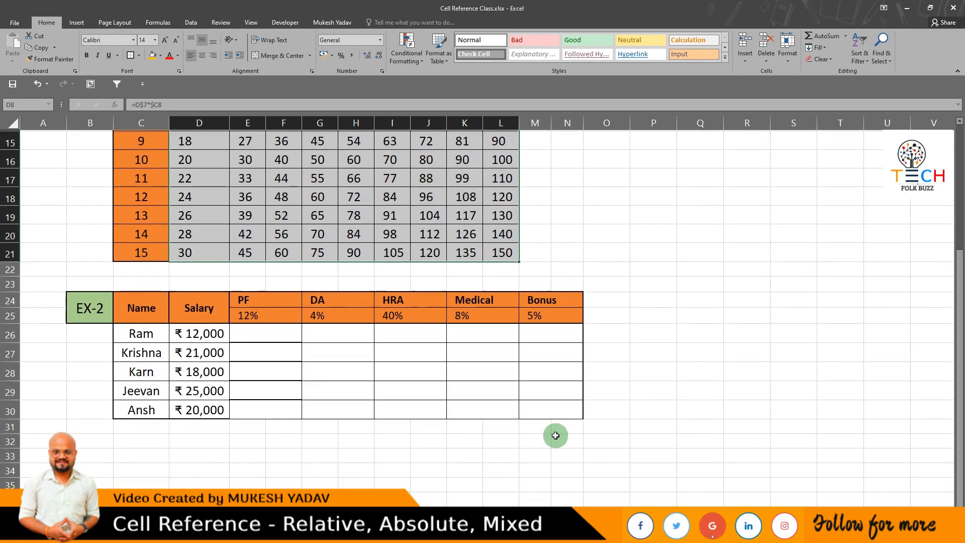
drag(150, 317, 556, 413)
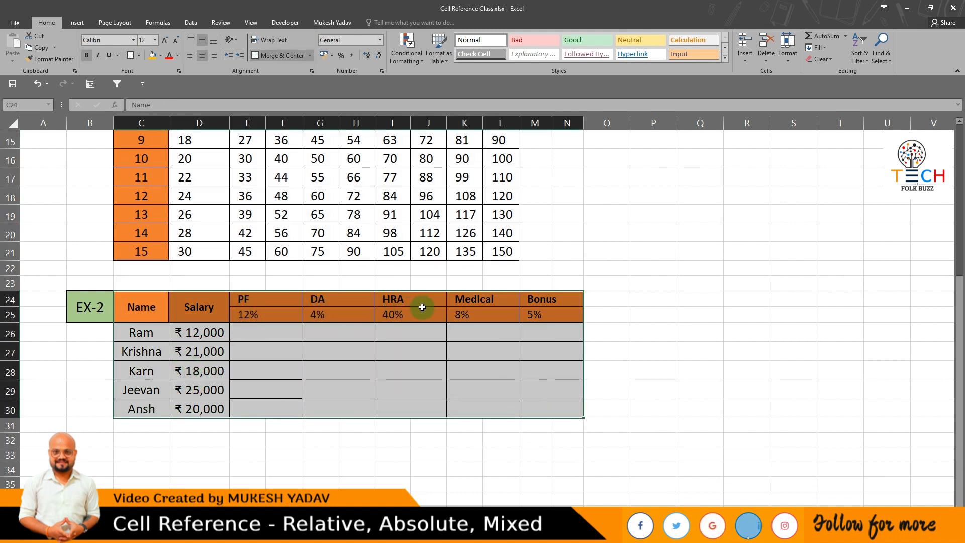
drag(249, 316, 542, 307)
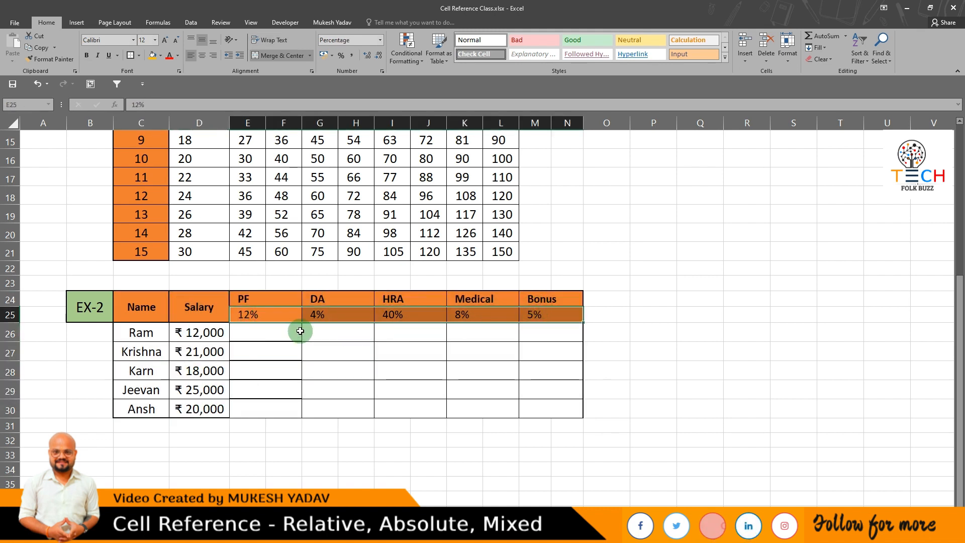
click(257, 328)
drag(254, 314, 546, 318)
Enter the PF formula =D26*E25 in E26, multiplying the first salary by the PF percentage
click(237, 334)
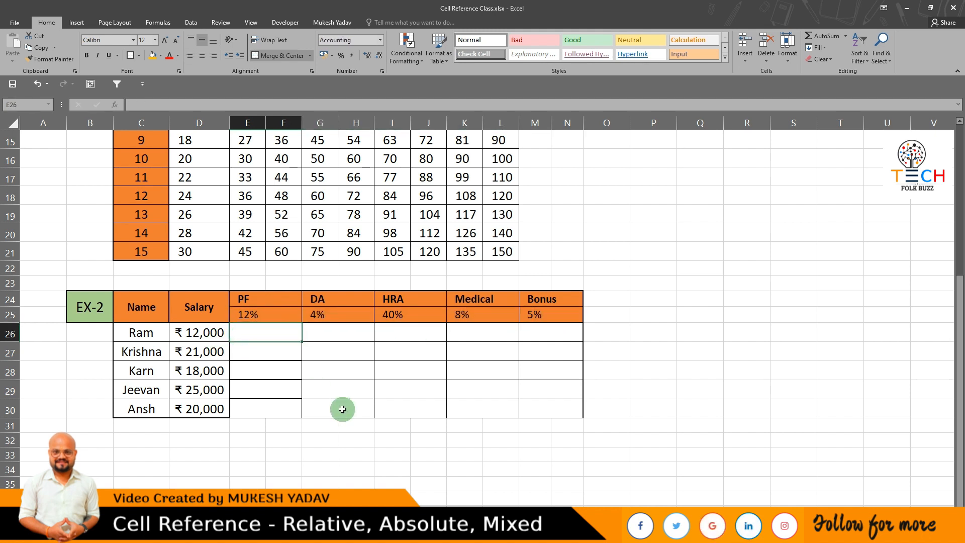
text(=)
click(188, 333)
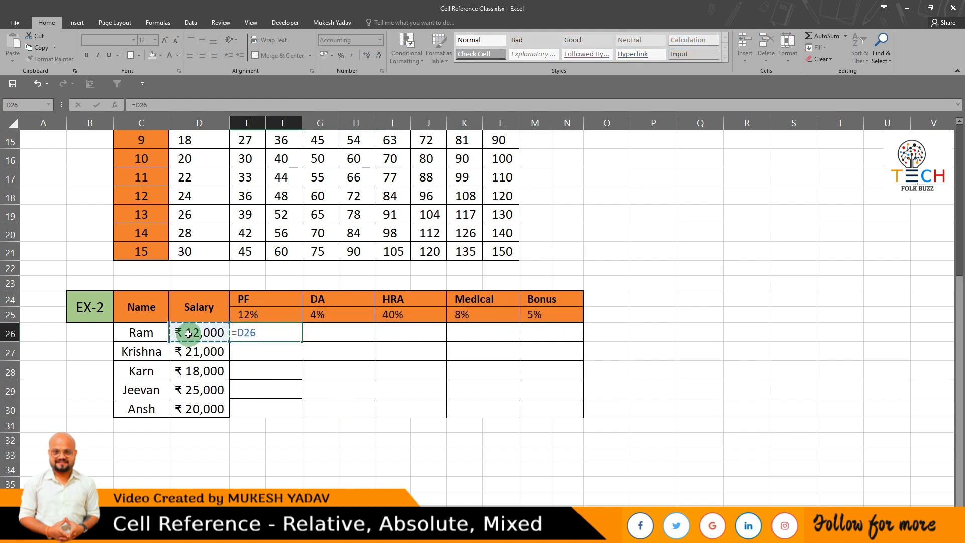
click(258, 316)
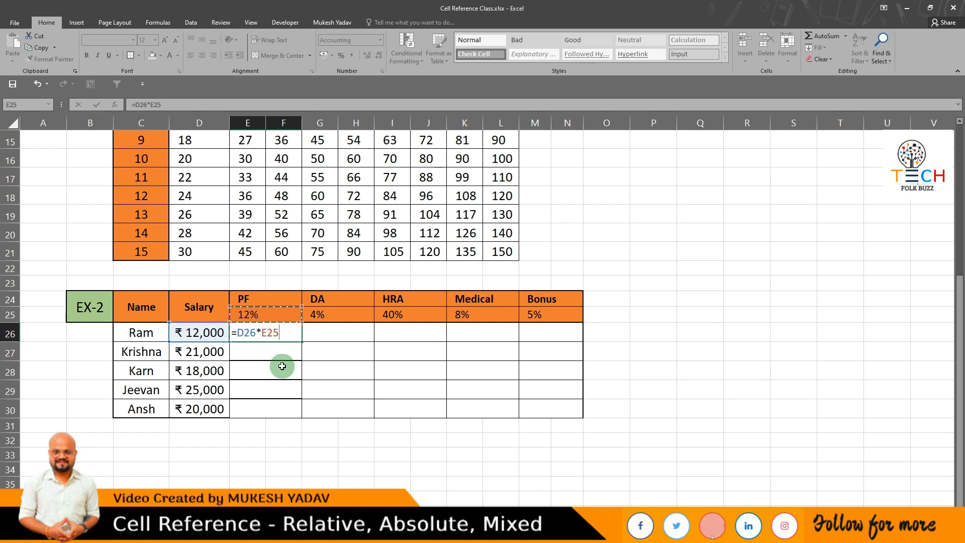
text(/1)
key(BackSpace)
key(BackSpace)
key(BackSpace)
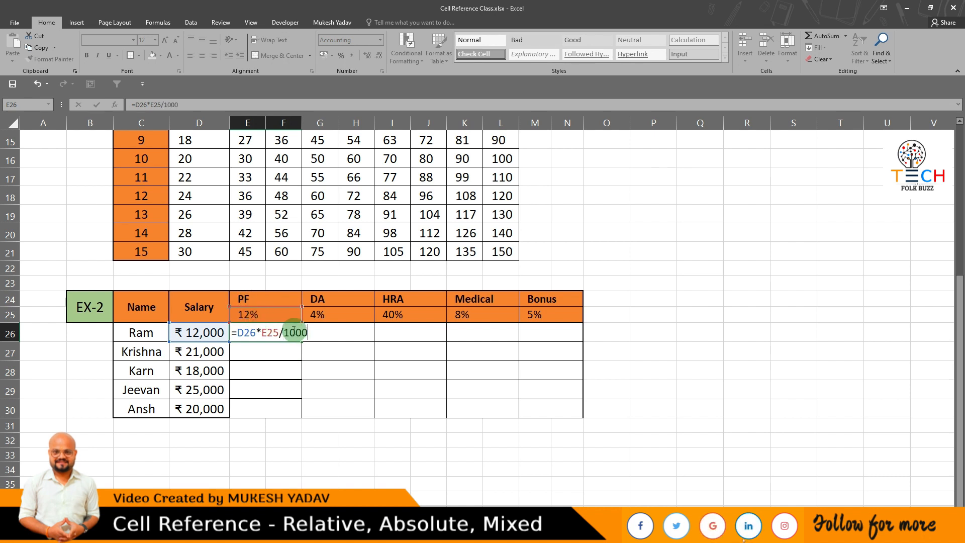
key(BackSpace)
key(BackSpace)
key(BackSpace)
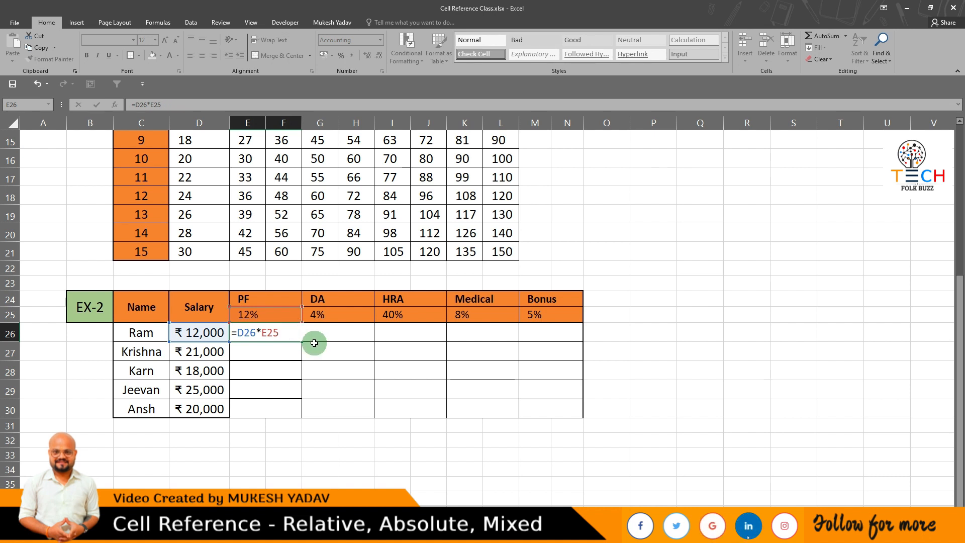
Lock row 25 in the E26 PF formula so it reads =D26*E$25, and fill it down to E30
key(ctrl+Return)
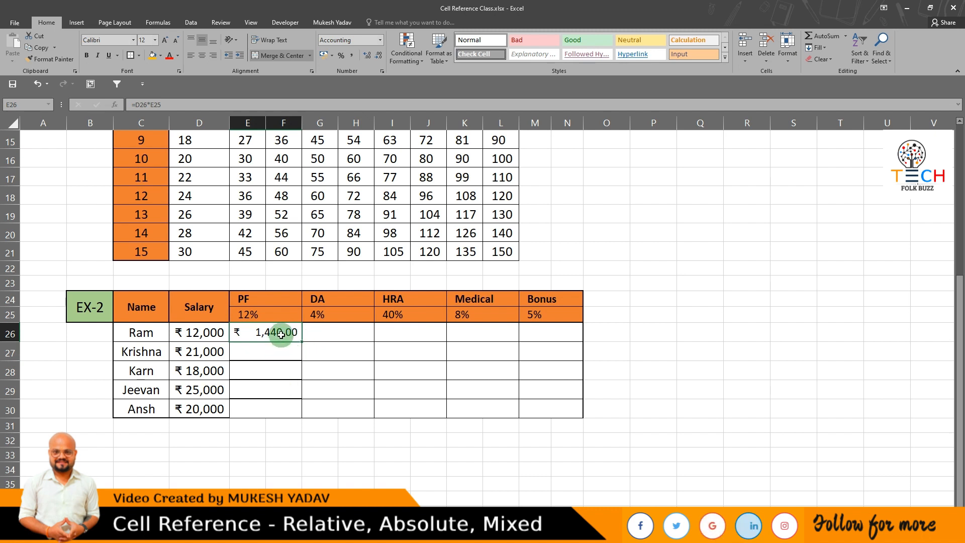
double_click(281, 334)
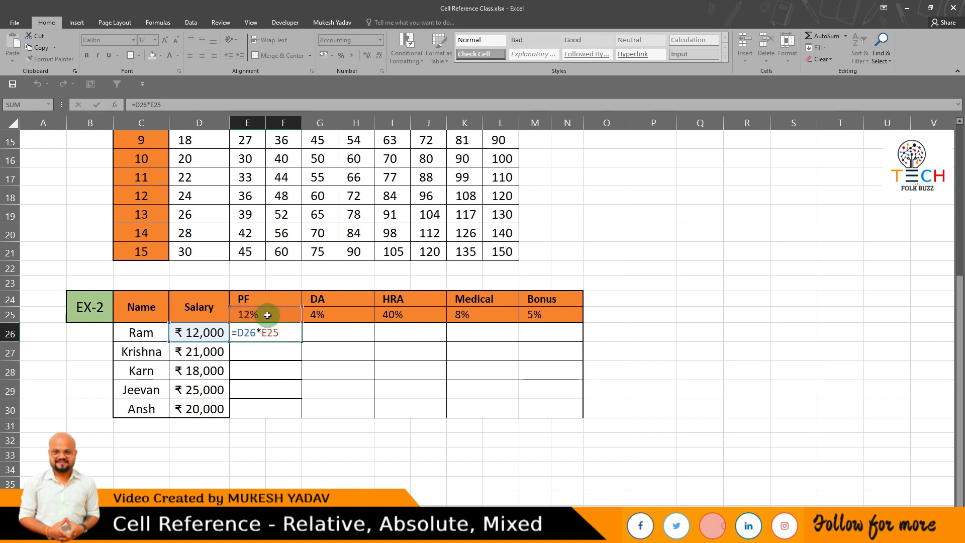
double_click(284, 334)
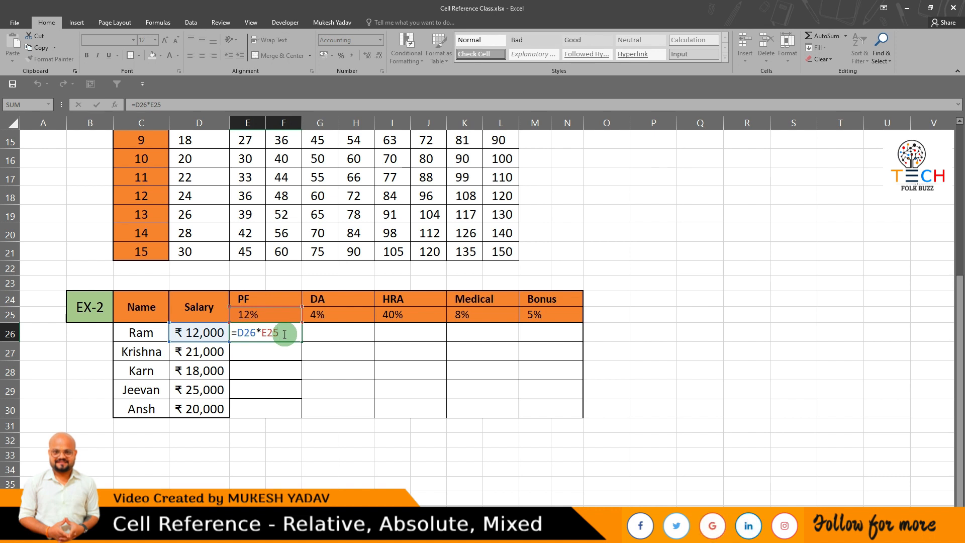
click(262, 332)
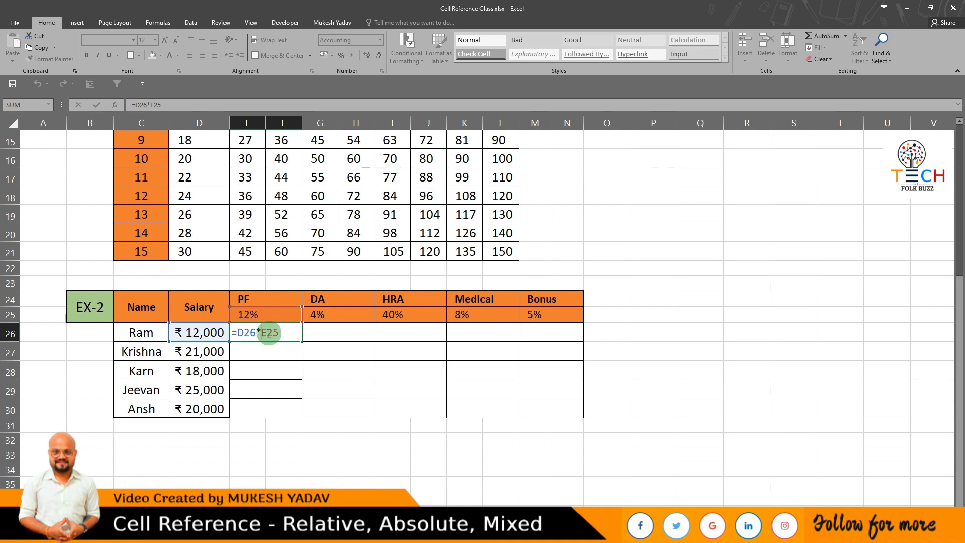
click(269, 333)
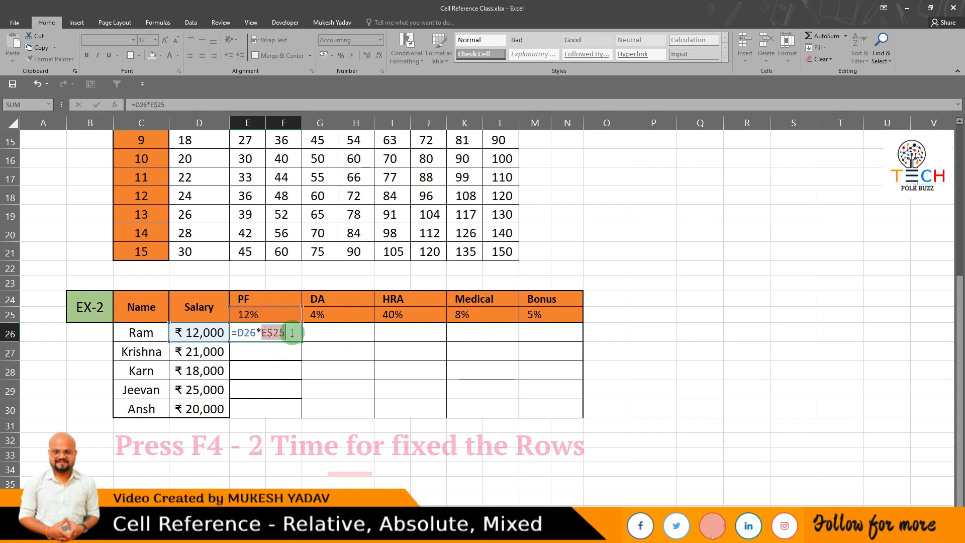
key(ctrl+Return)
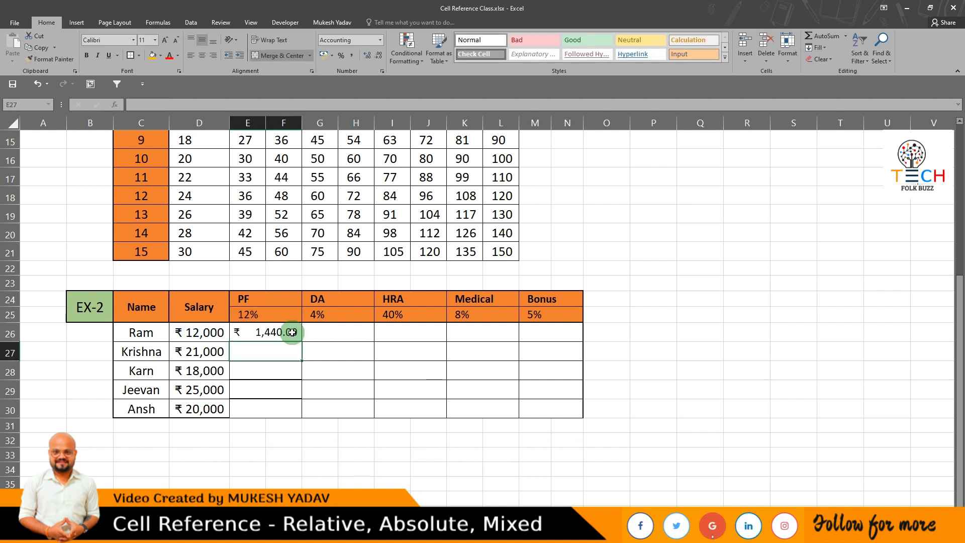
drag(301, 342, 292, 409)
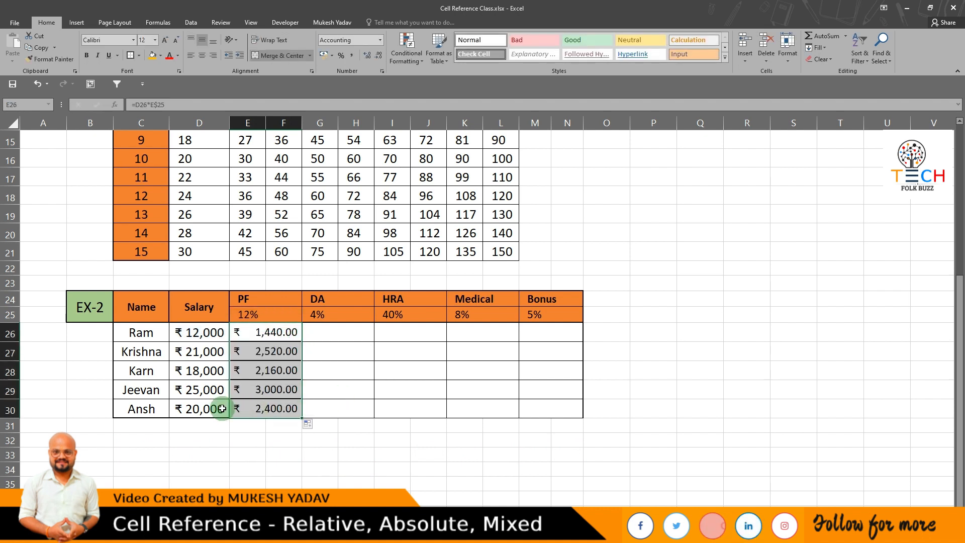
Lock column D in the E26 PF formula so it reads =$D26*E$25
click(271, 332)
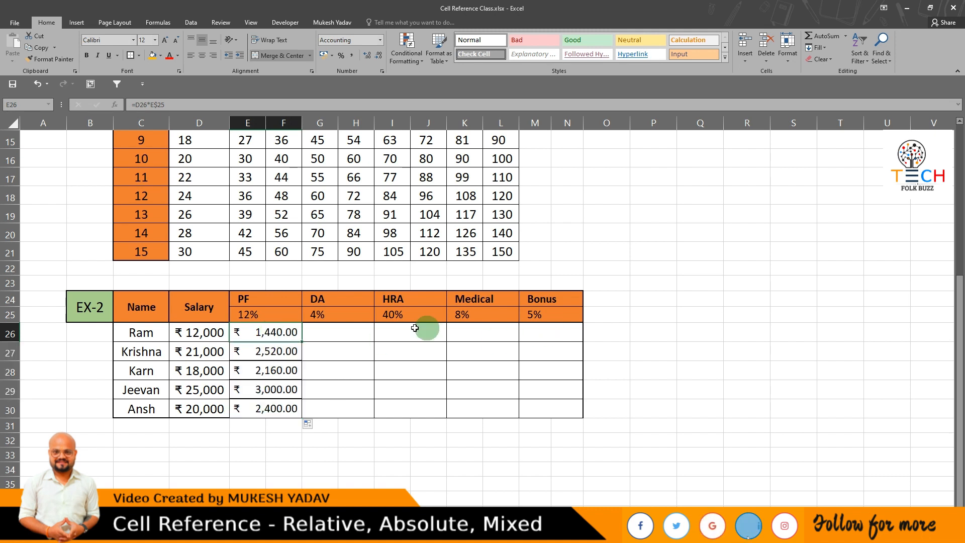
double_click(264, 332)
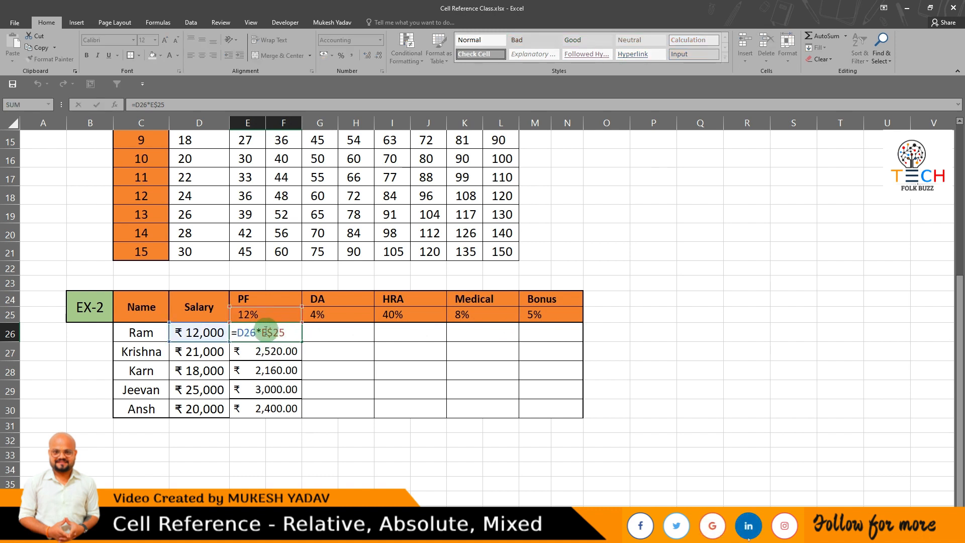
drag(261, 332, 344, 325)
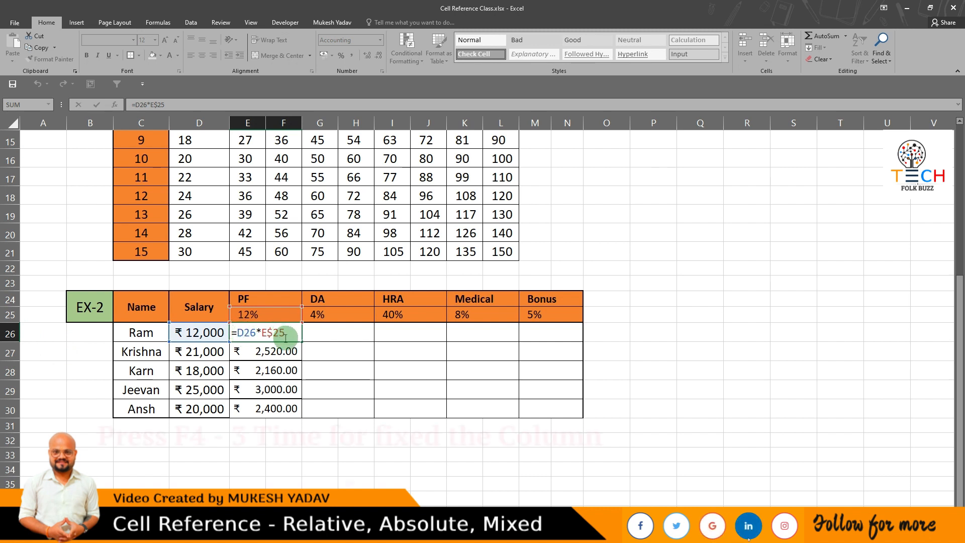
key(F4)
key(F4)
key(F4)
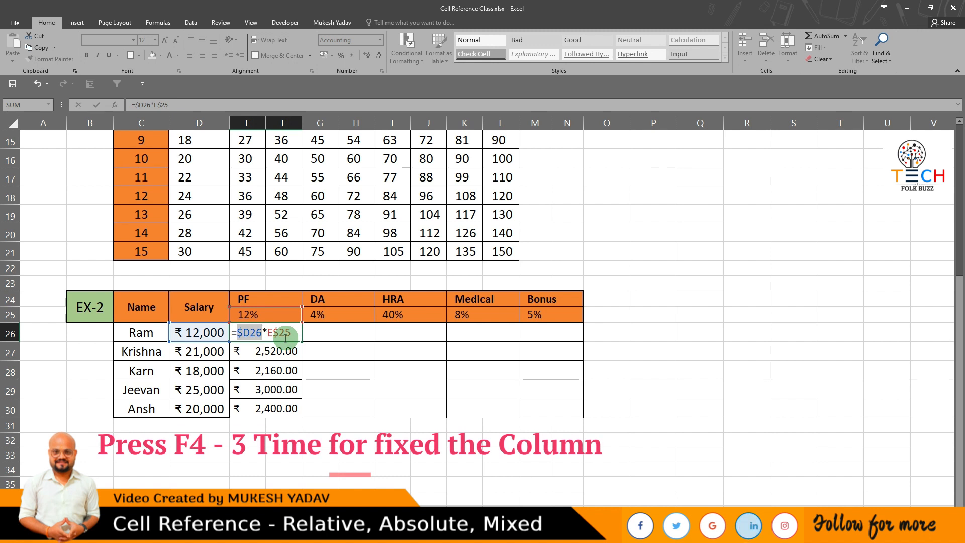
key(ctrl+Return)
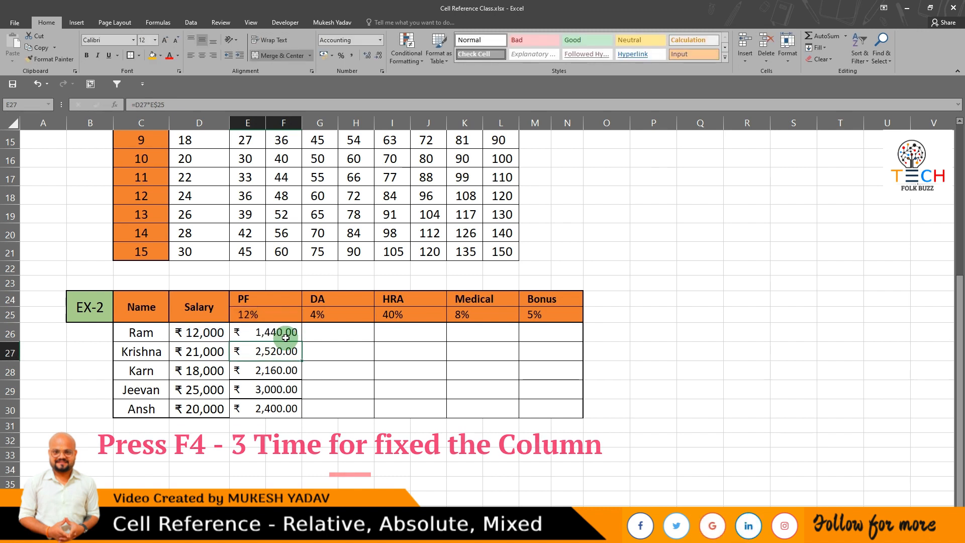
Fill the E26 formula across to the Bonus column and down to row 30 of the EX-2 table
drag(301, 341, 560, 355)
drag(270, 338, 532, 414)
key(ctrl+d)
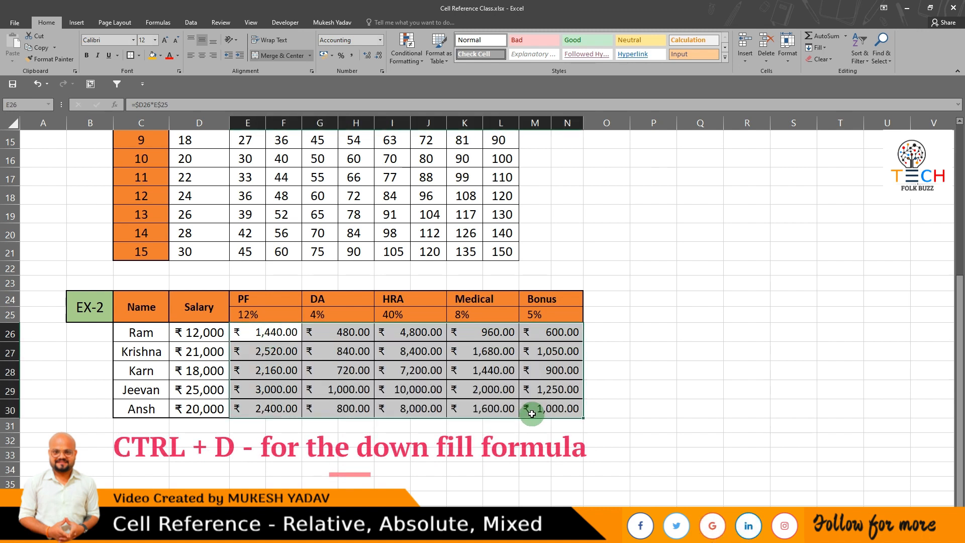
Check the mixed references in the filled EX-2 formulas, including G29, E26 and I29
click(353, 395)
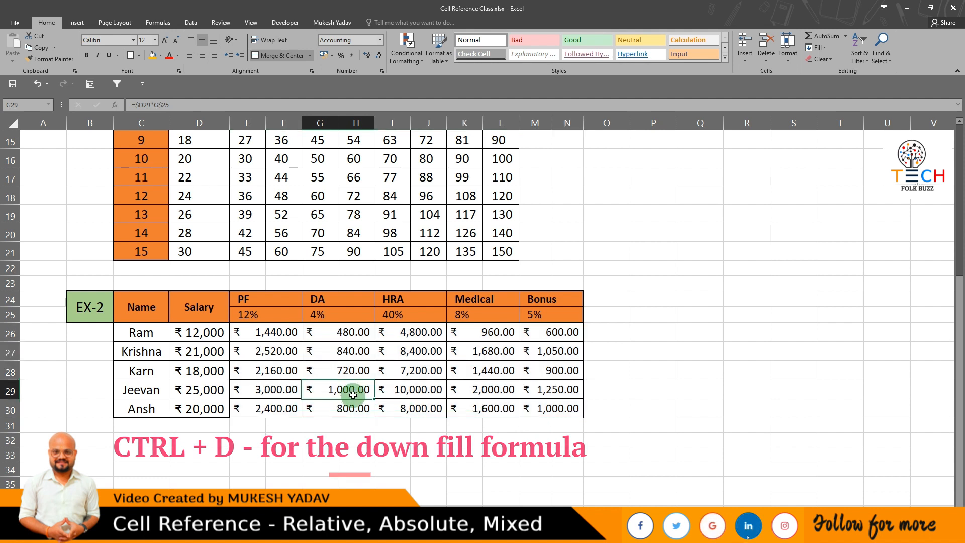
click(216, 336)
click(268, 334)
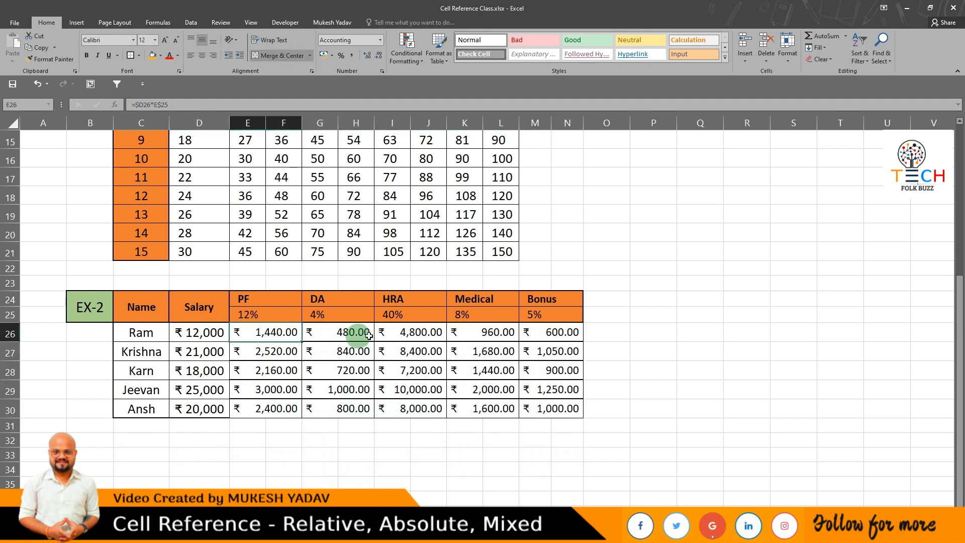
drag(245, 335, 548, 408)
click(403, 382)
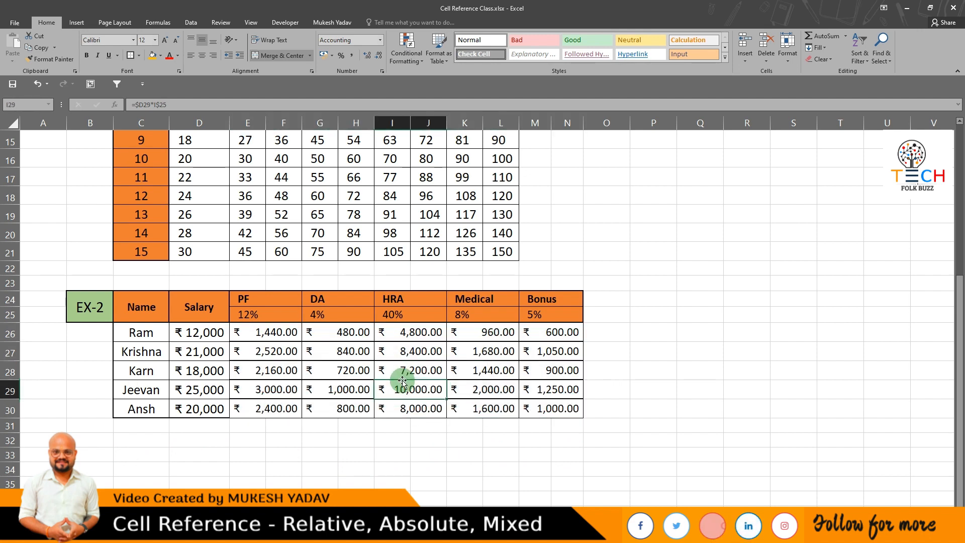